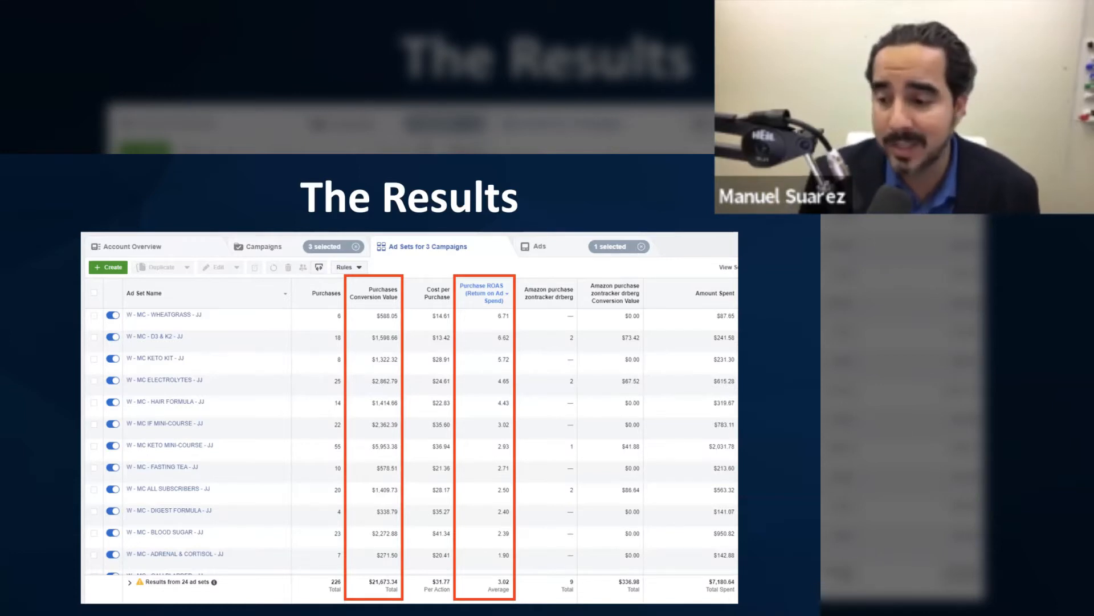
click(470, 513)
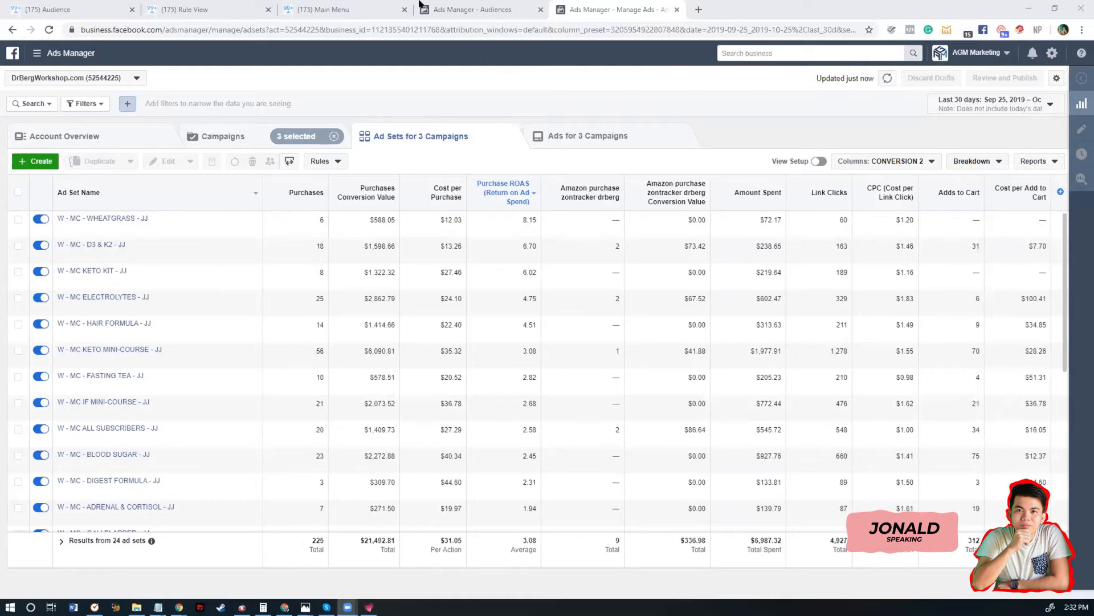
click(359, 3)
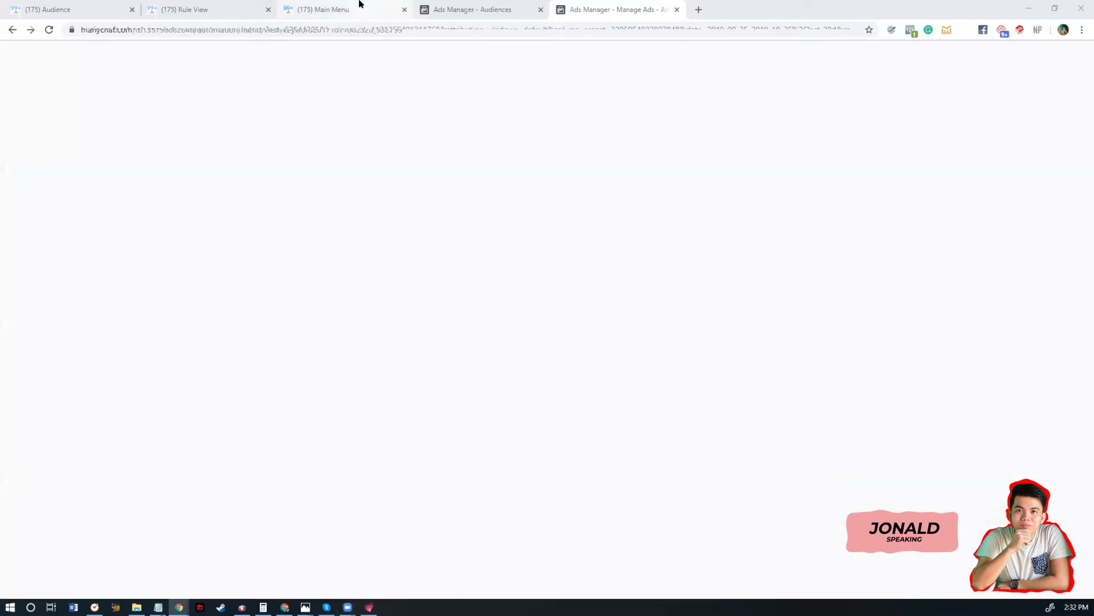
click(623, 3)
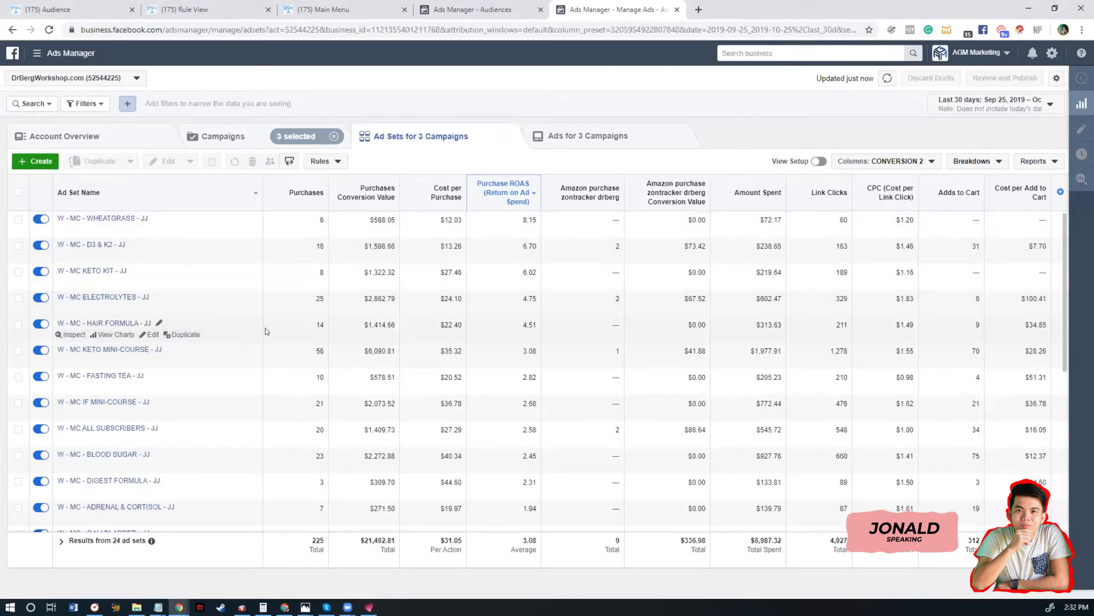
- Review the ad sets' performance and show the ads of the W - MC KETO MINI-COURSE - JJ ad set
scroll(222, 386, down, 3)
scroll(222, 385, up, 3)
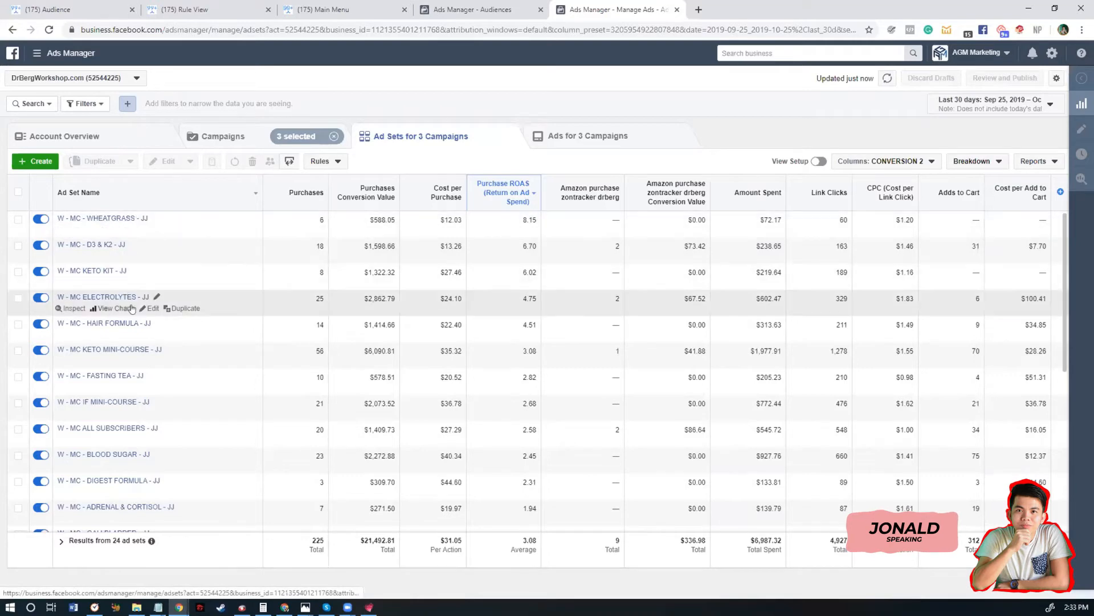
scroll(137, 354, down, 1)
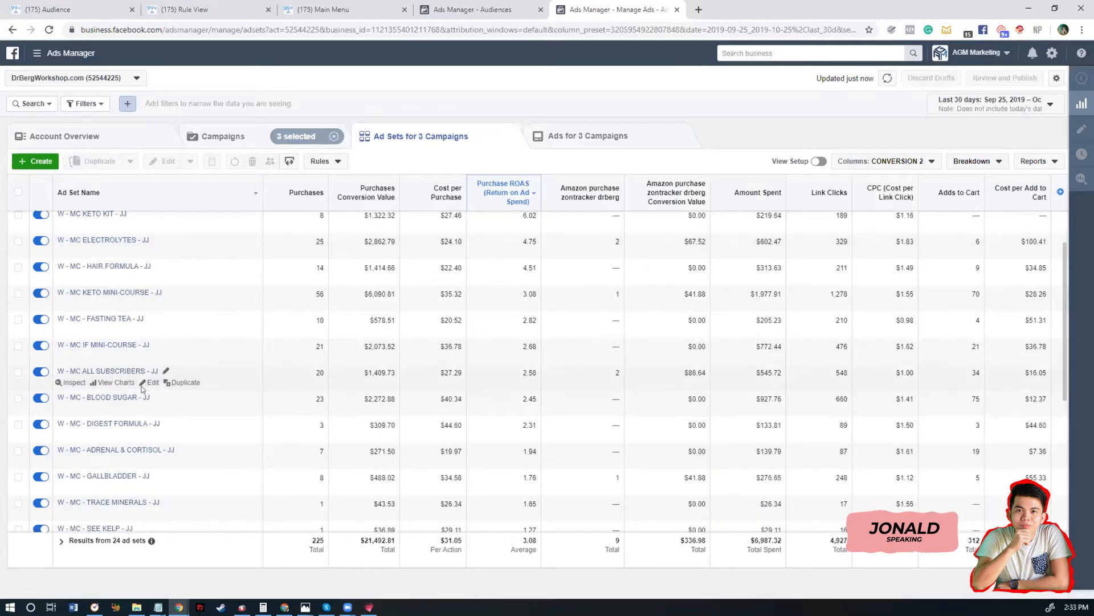
click(19, 295)
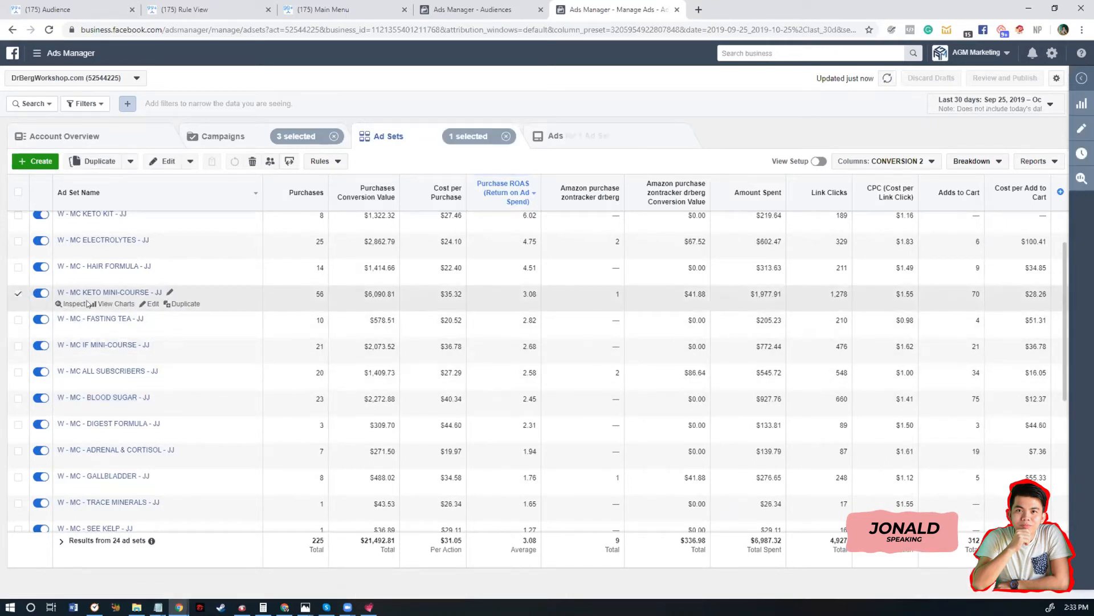
click(582, 140)
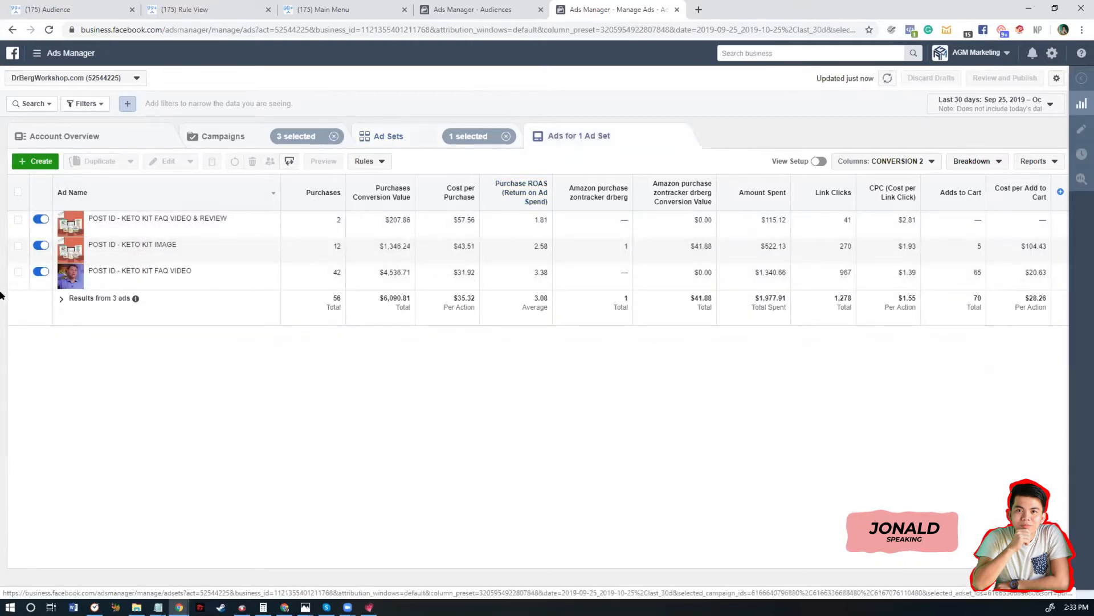
- Preview the POST ID - KETO KIT FAQ VIDEO ad in its Desktop News Feed placement, and return to the ad sets list
click(19, 272)
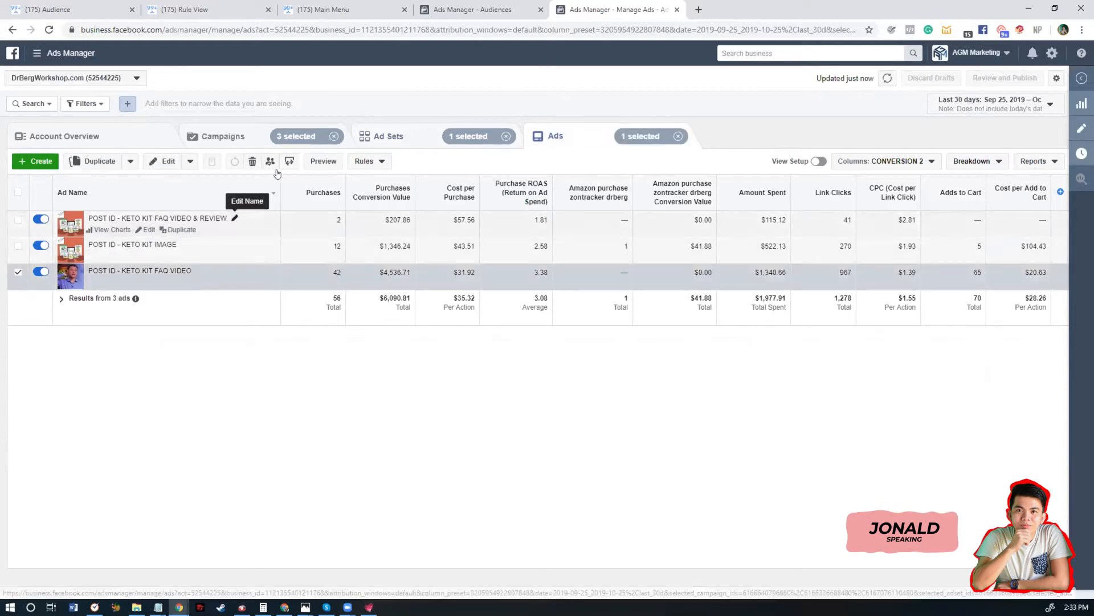
click(324, 161)
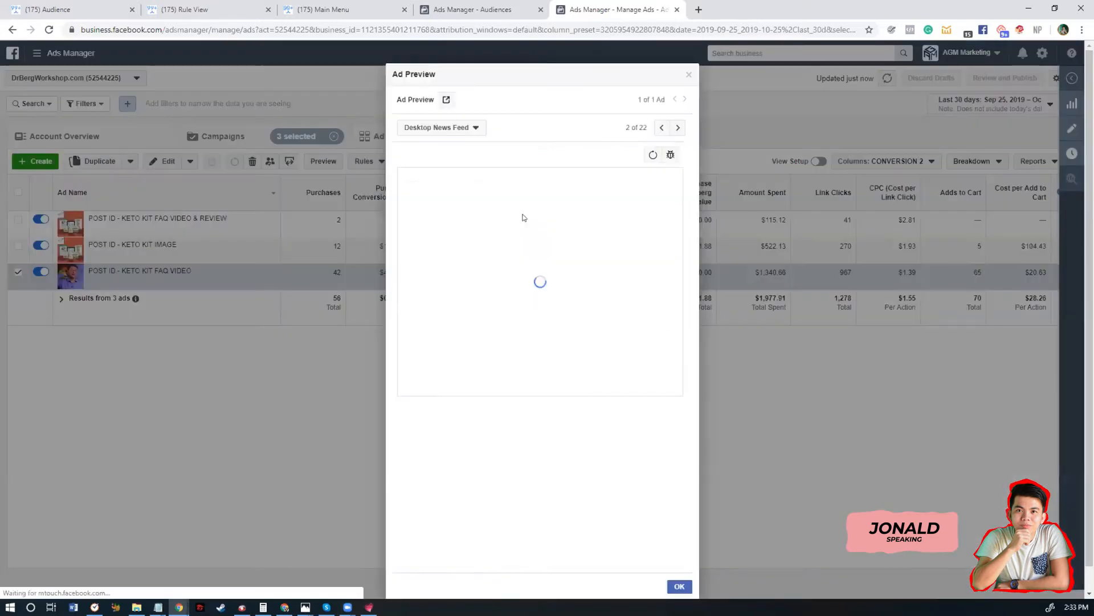
scroll(561, 271, down, 2)
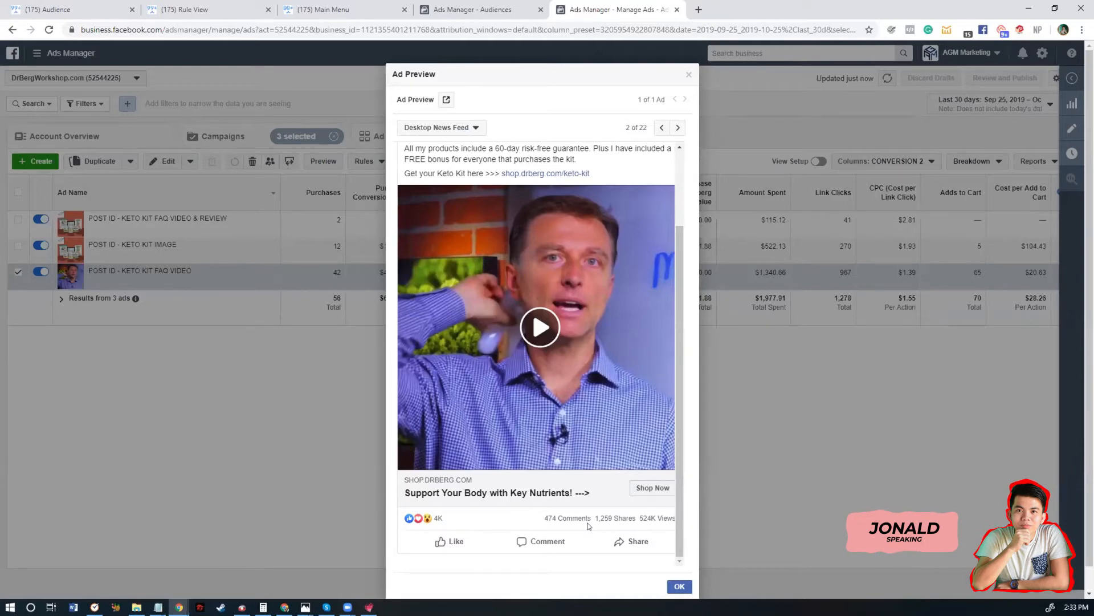
click(806, 444)
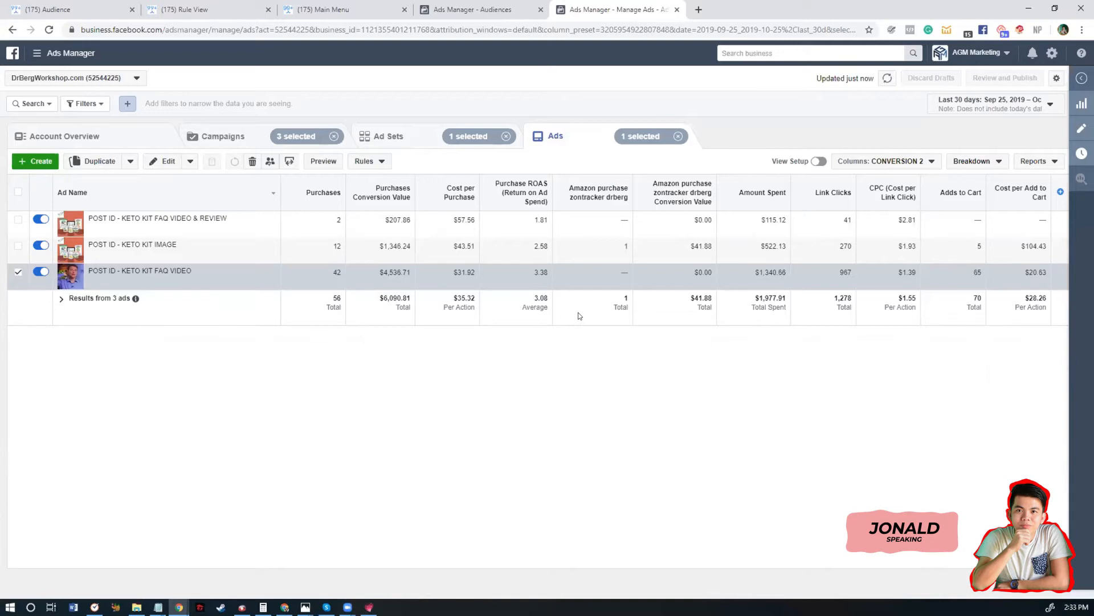
click(424, 144)
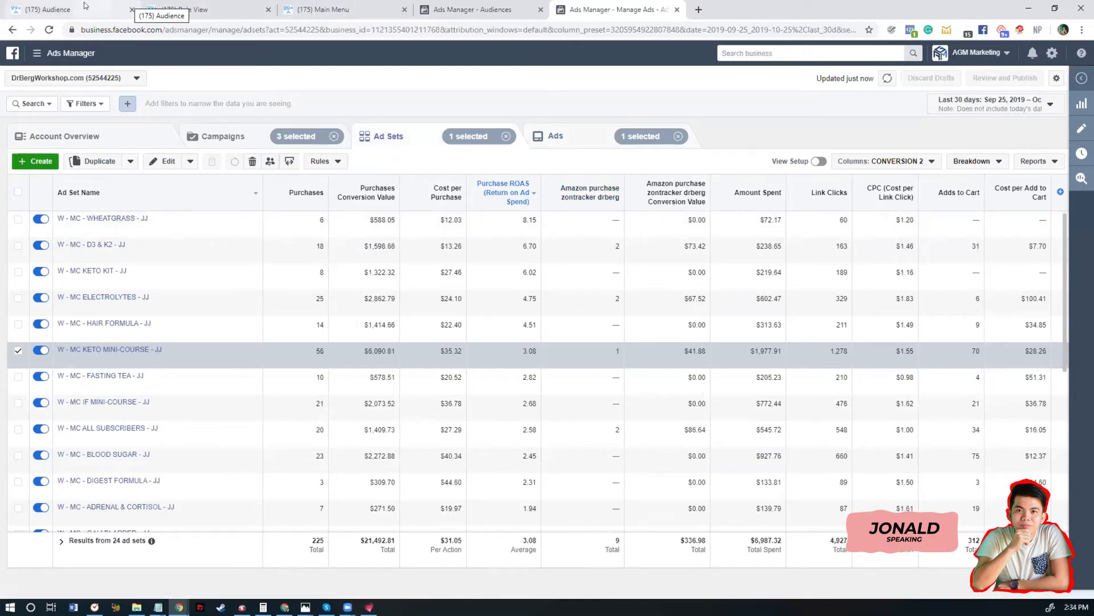
- Switch to ManyChat and look over the audience filtered by the KETOSIS MINI COURSE tag
click(109, 9)
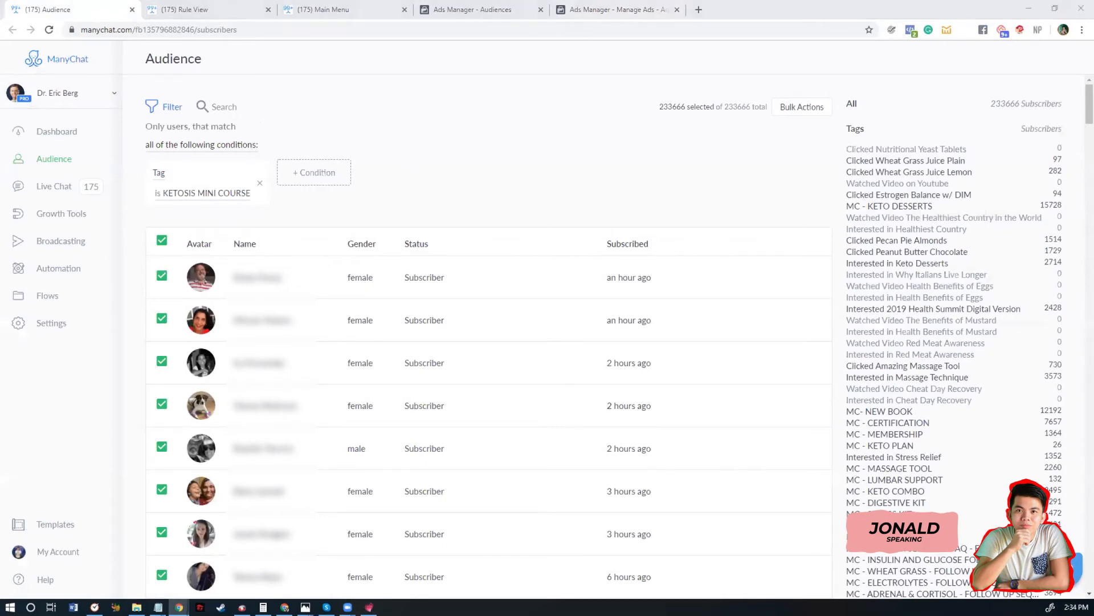
click(471, 9)
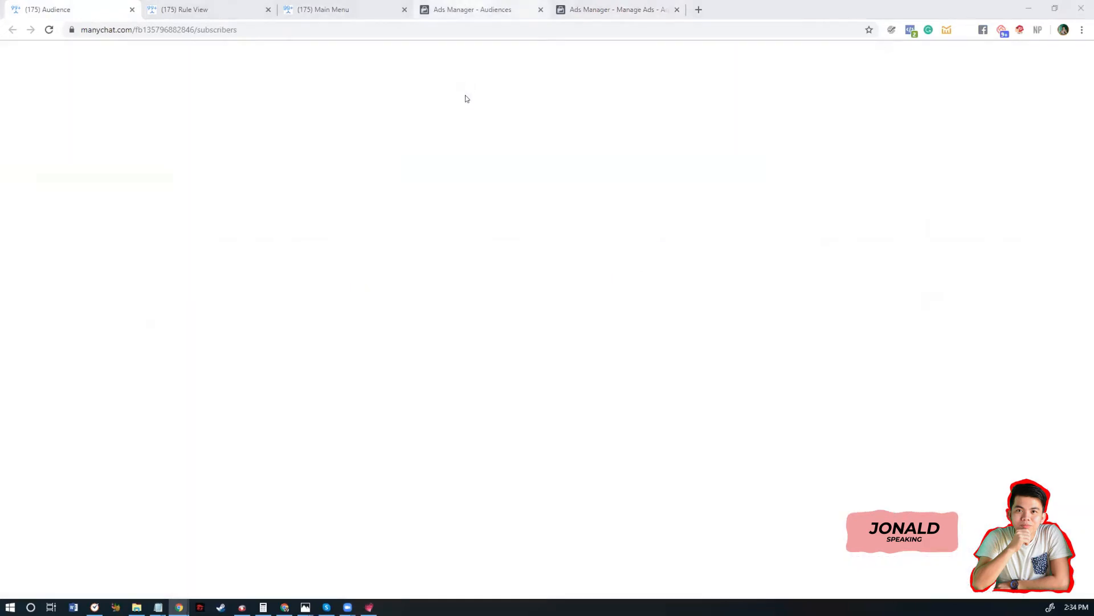
click(613, 8)
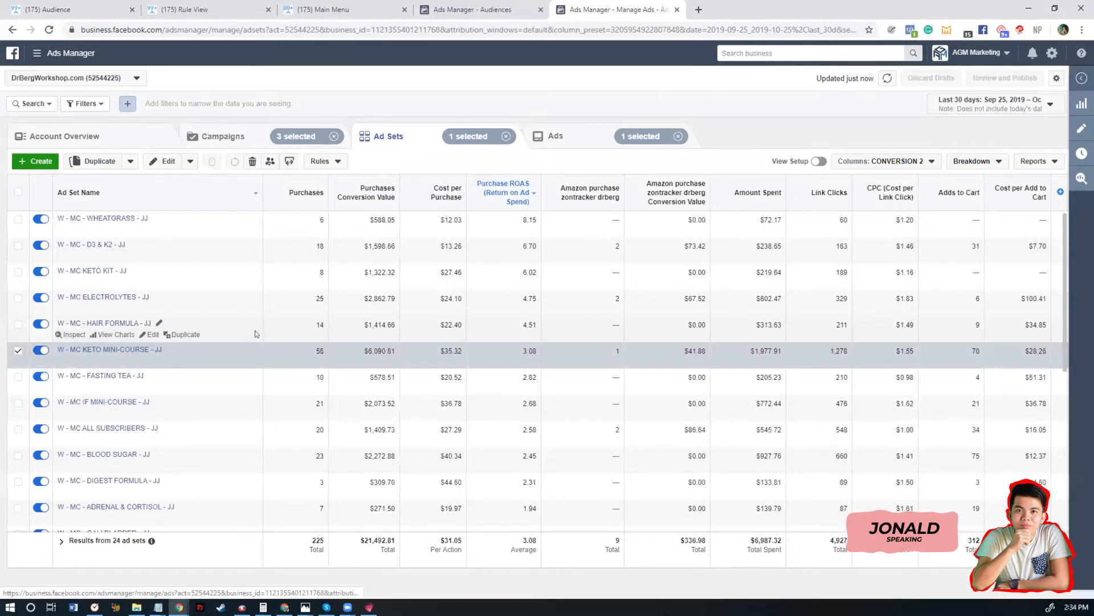
click(97, 6)
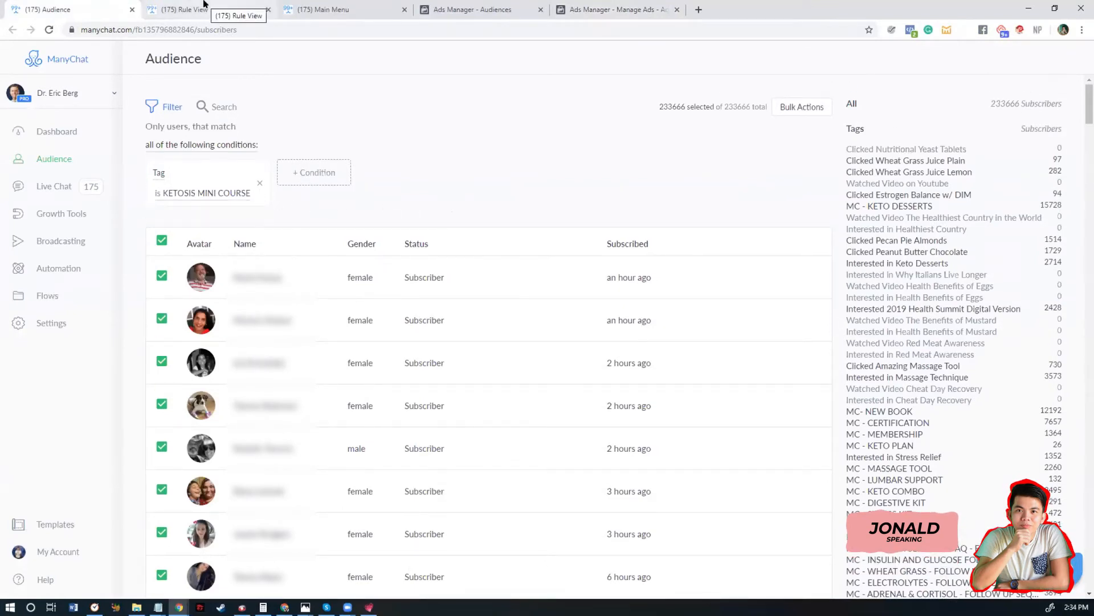
click(204, 5)
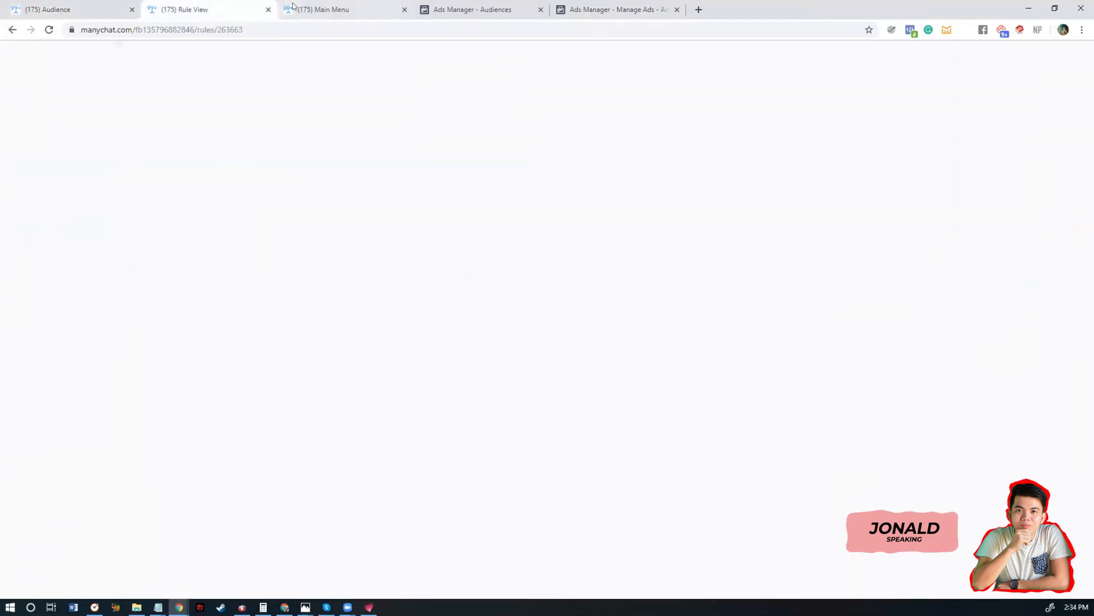
- Inspect the tag added by the starting Action Group # 3 in the keto course message flow, and close its details
click(312, 7)
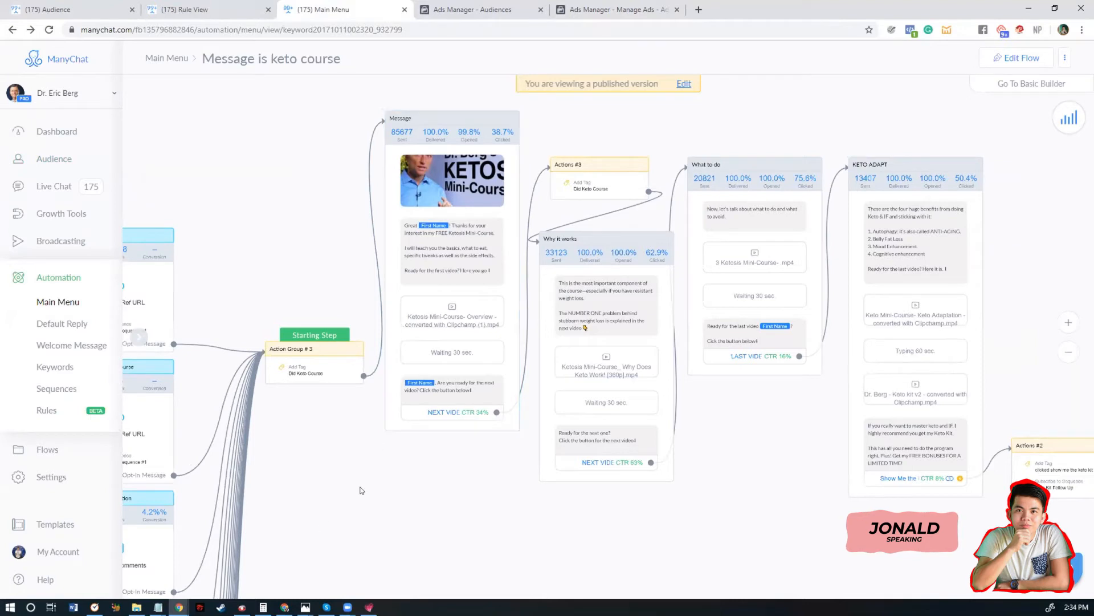
click(313, 378)
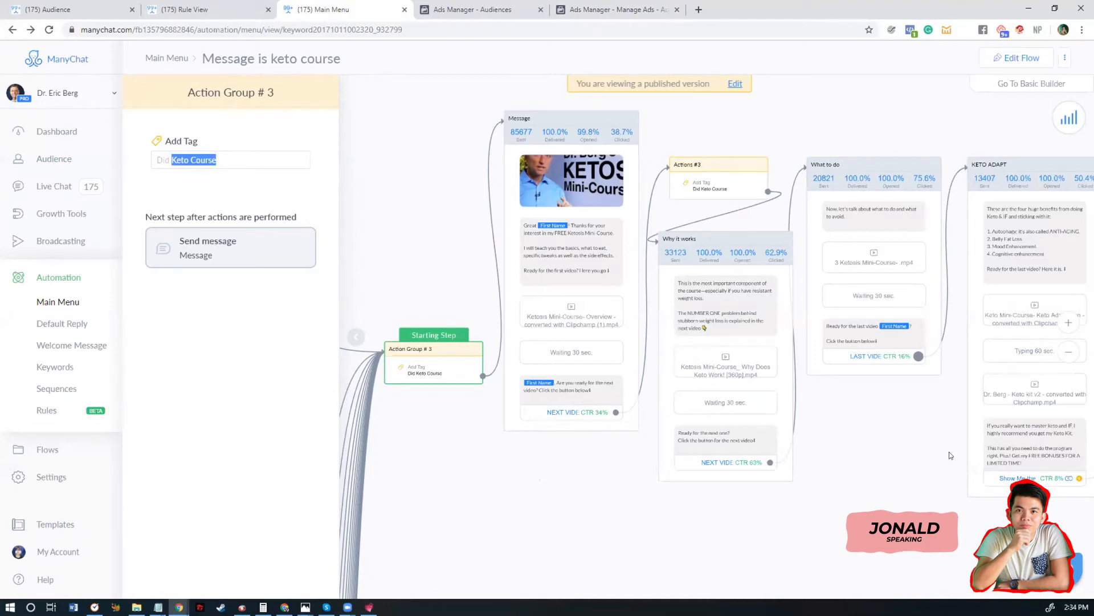
drag(950, 455, 825, 436)
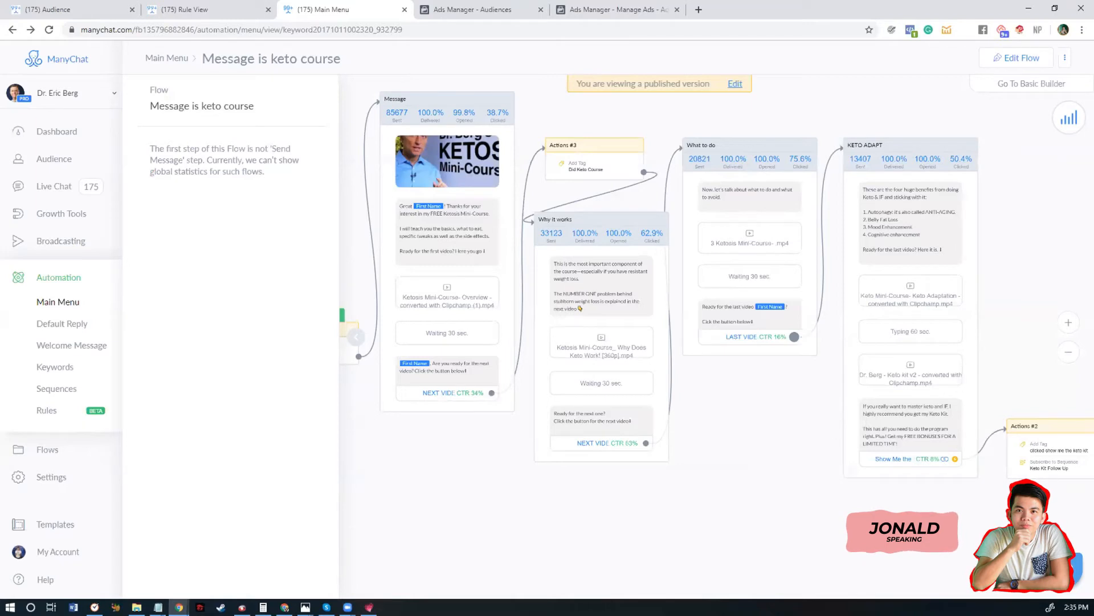
click(355, 337)
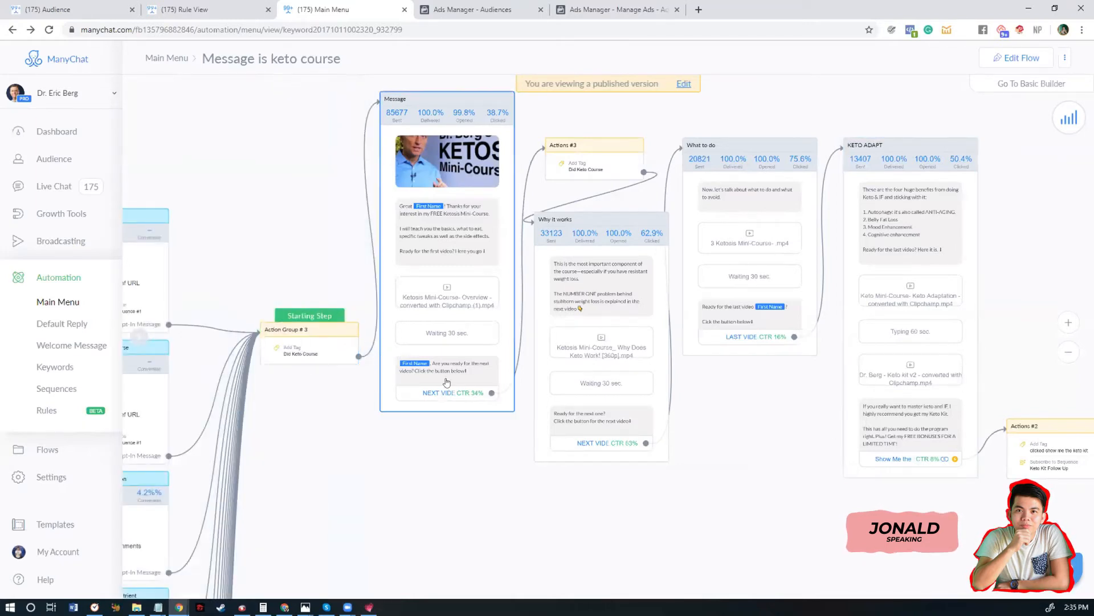
- Follow the keto course flow to its last message and inspect the tag and sequence subscription in Actions #2
mouse_move(476, 393)
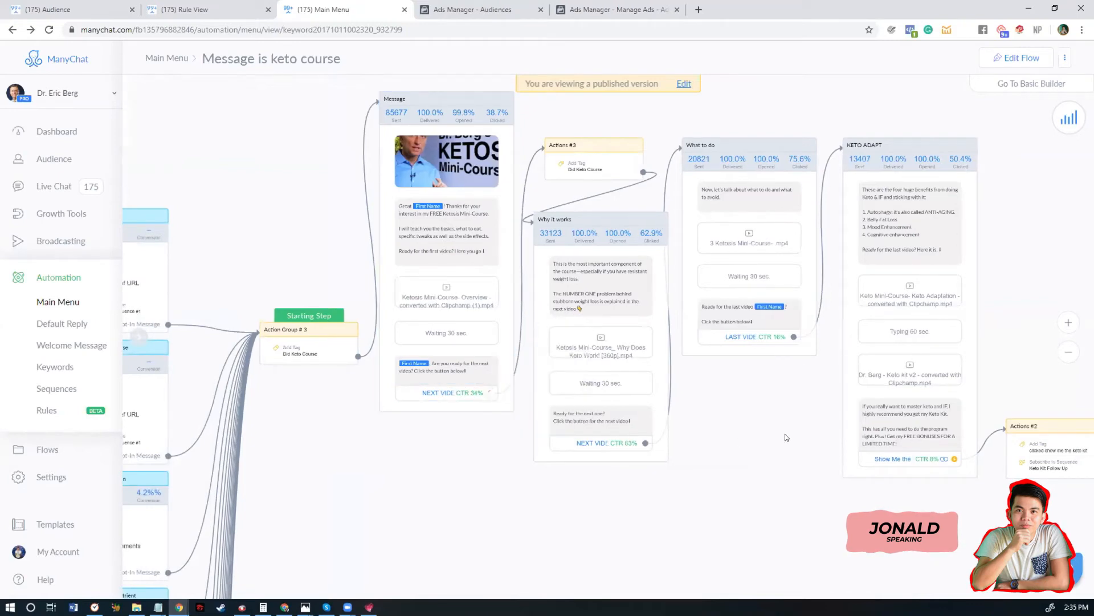
drag(804, 450, 596, 413)
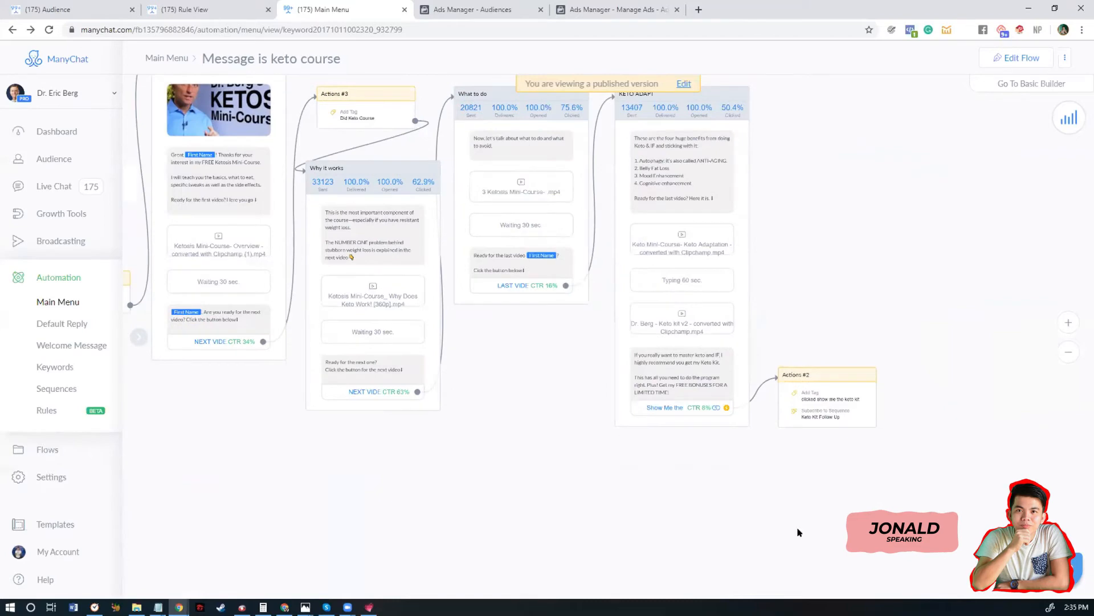
scroll(792, 532, up, 5)
scroll(801, 461, up, 4)
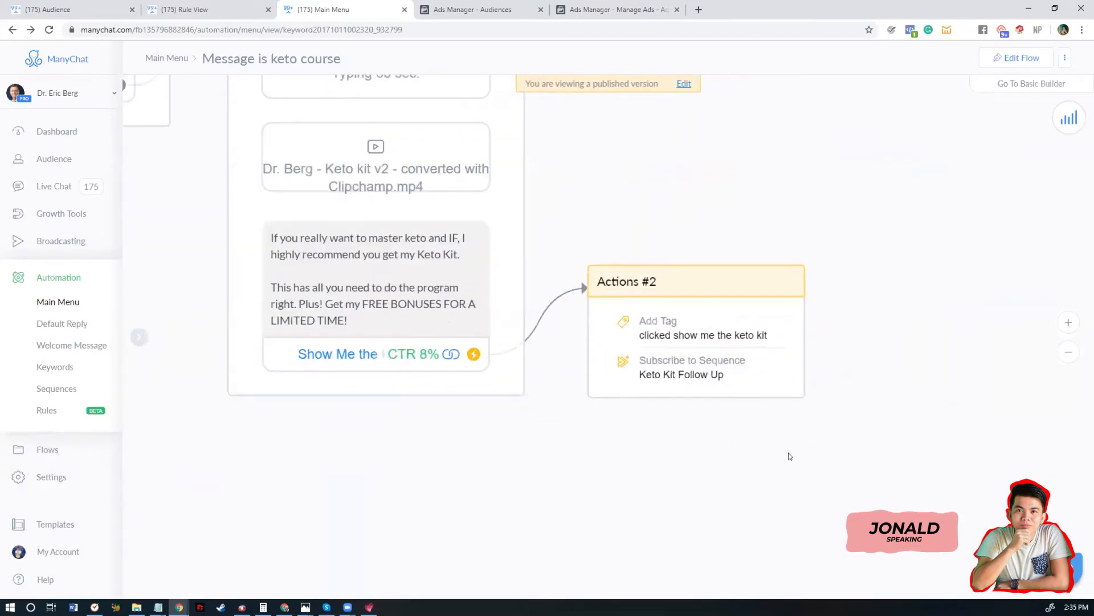
drag(800, 459, 814, 464)
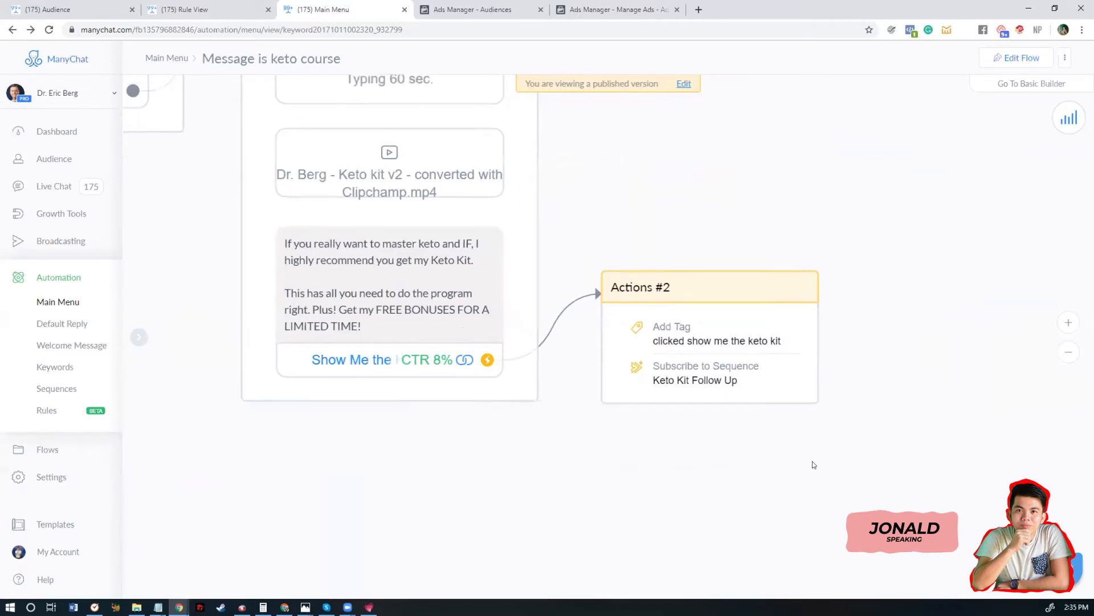
scroll(823, 473, down, 3)
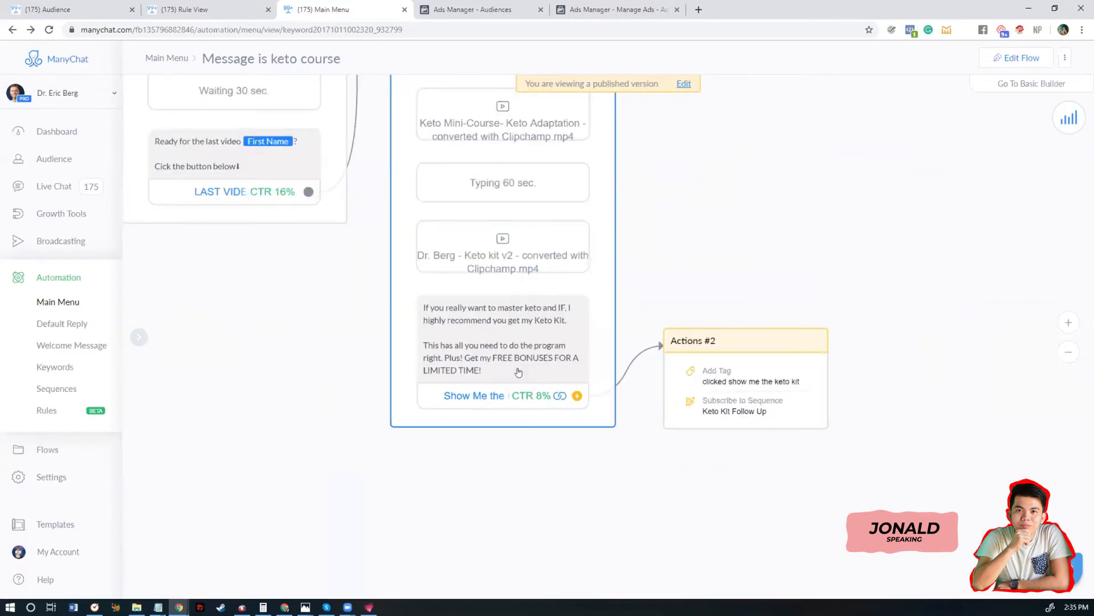
click(701, 384)
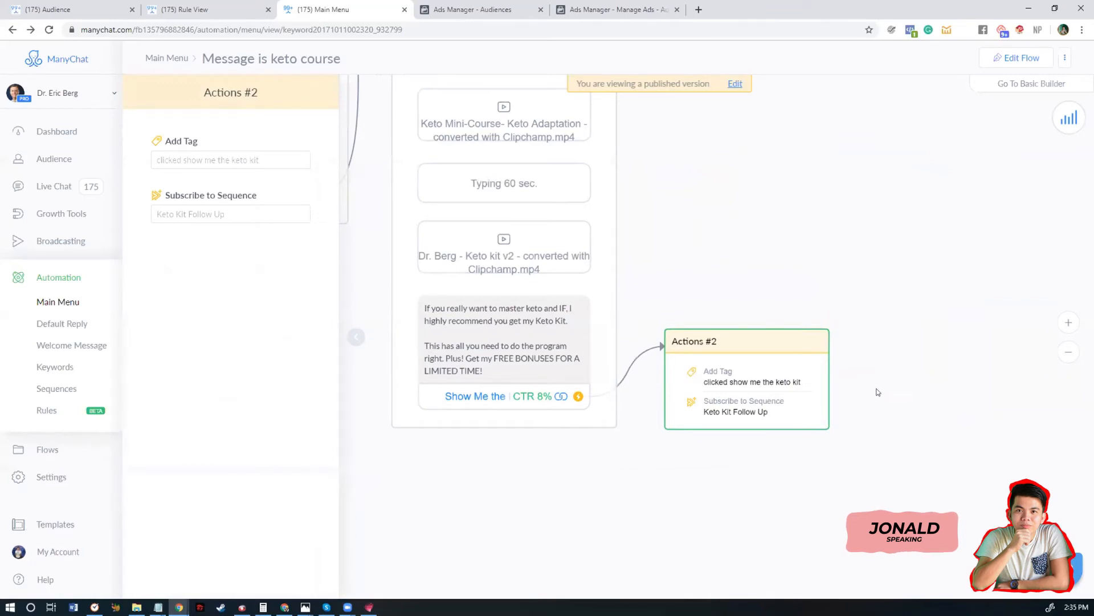
drag(878, 391, 914, 363)
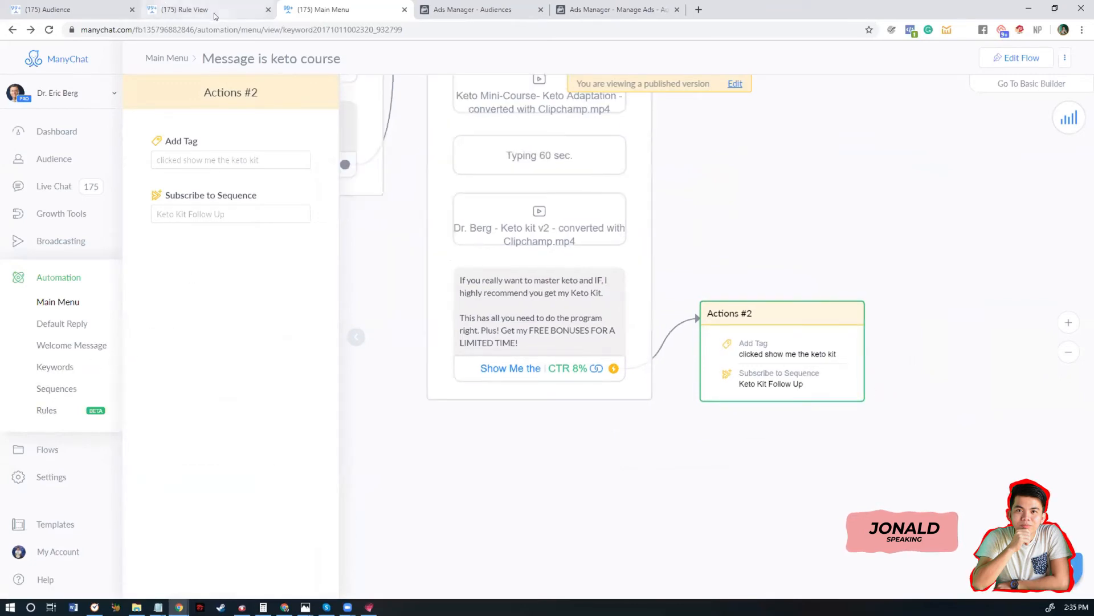
- Open the Growth Tools ads list and check the Keto Course ad
click(67, 216)
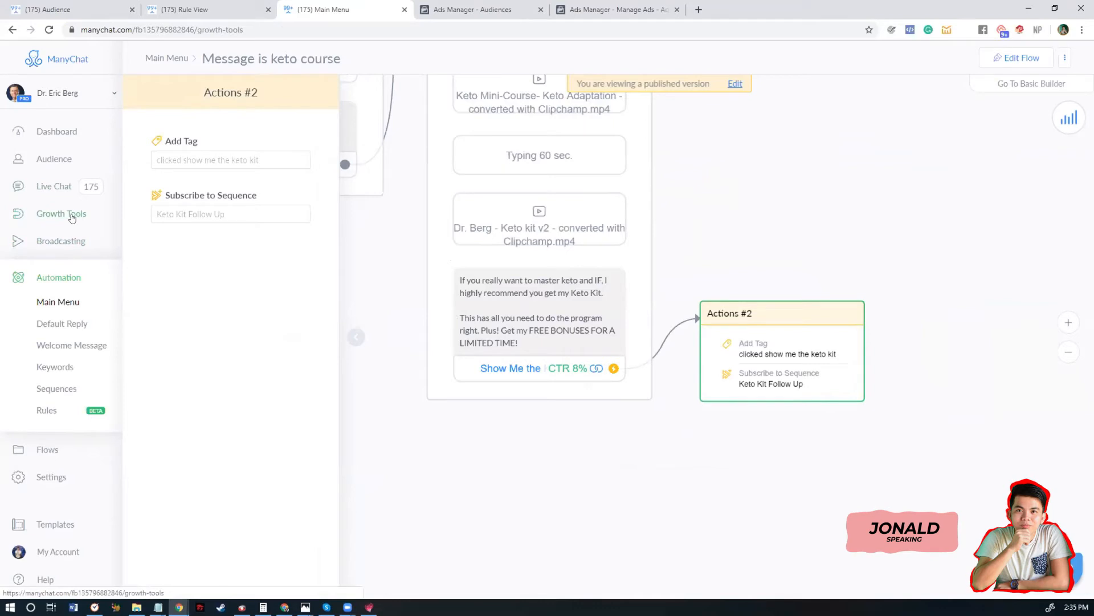
click(43, 270)
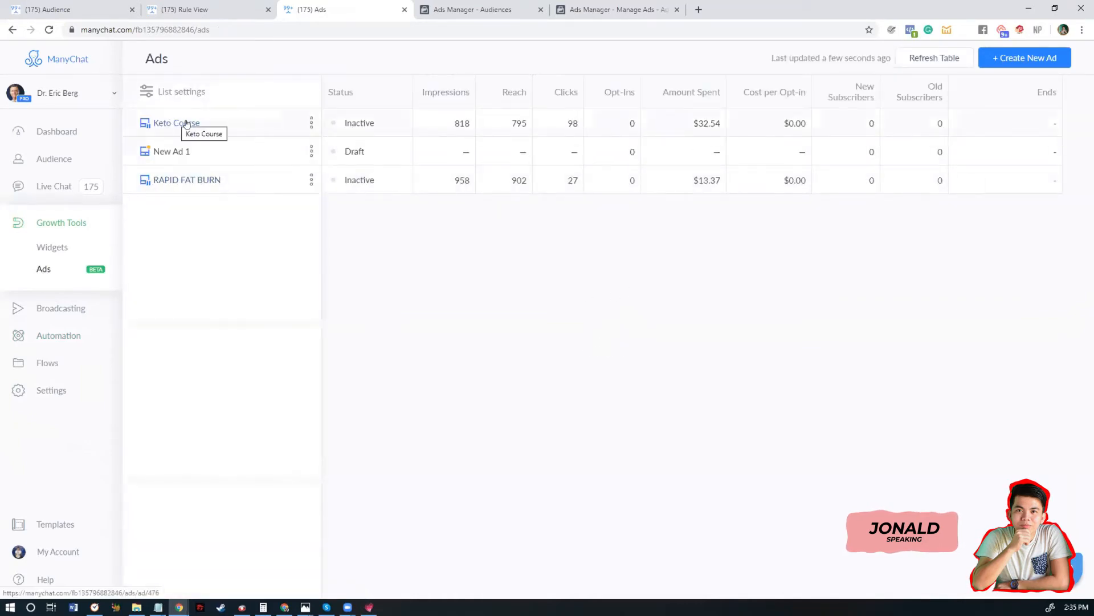
click(187, 124)
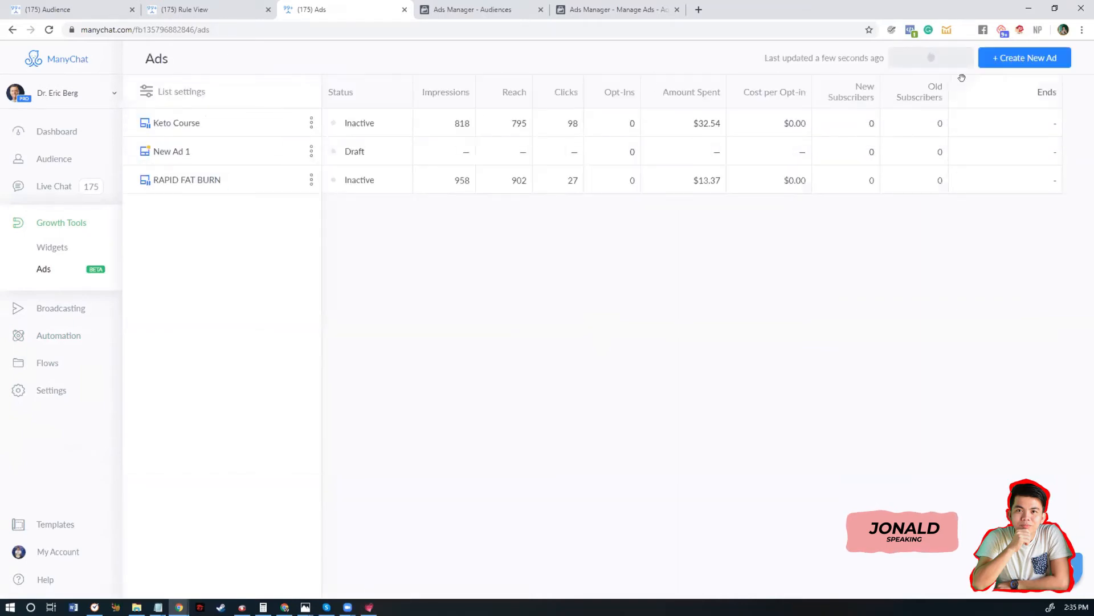
- Start a new ad in the DrBergWorkshop.com ad account with a new Messages campaign, continuing to ad set selection
click(1015, 59)
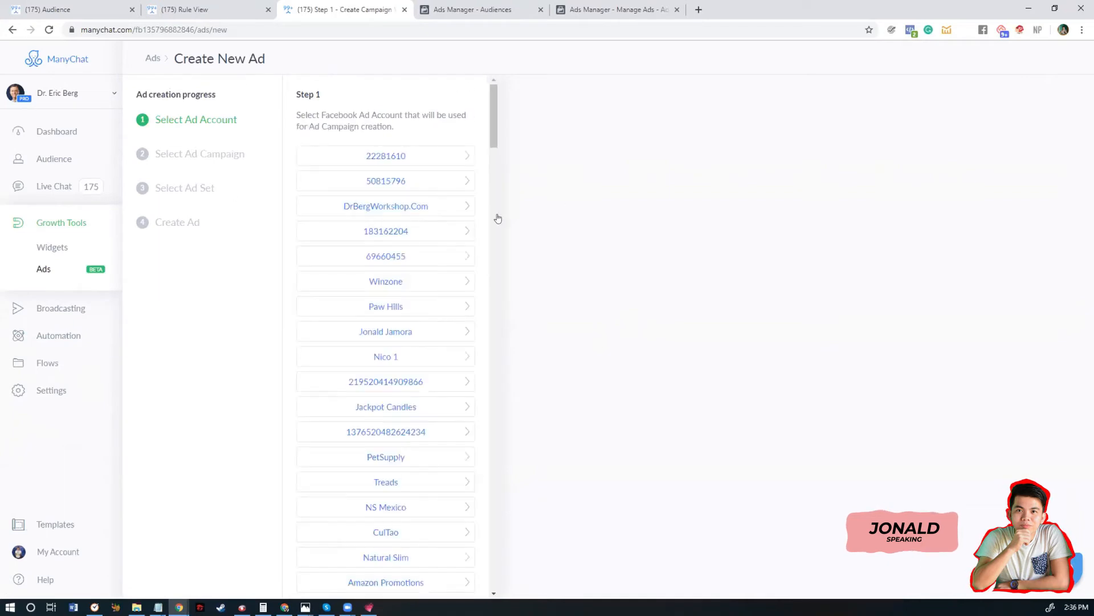
click(385, 207)
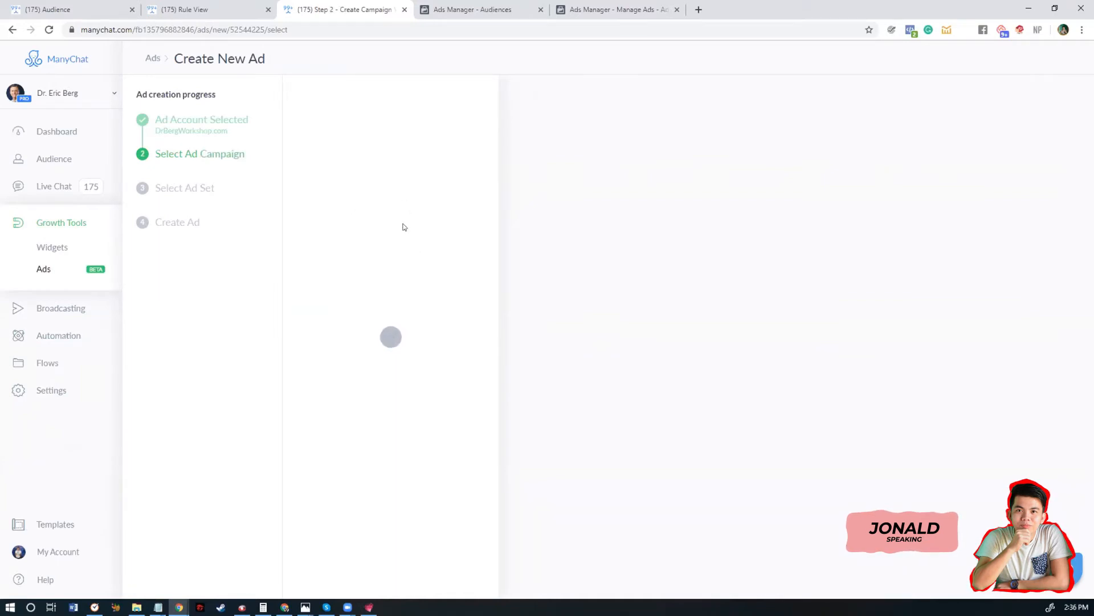
click(380, 150)
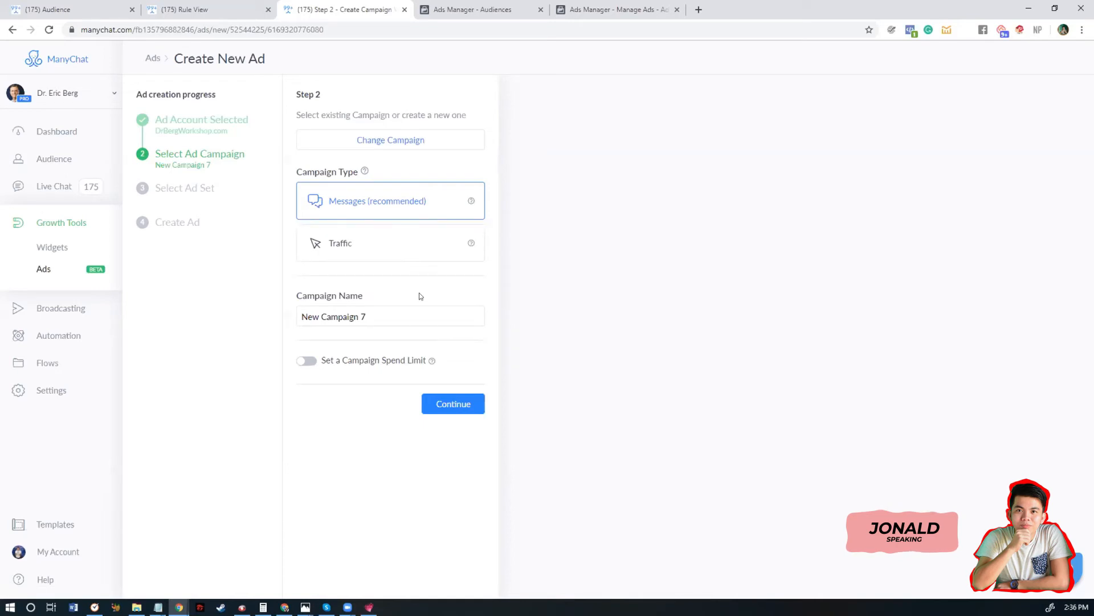
click(453, 402)
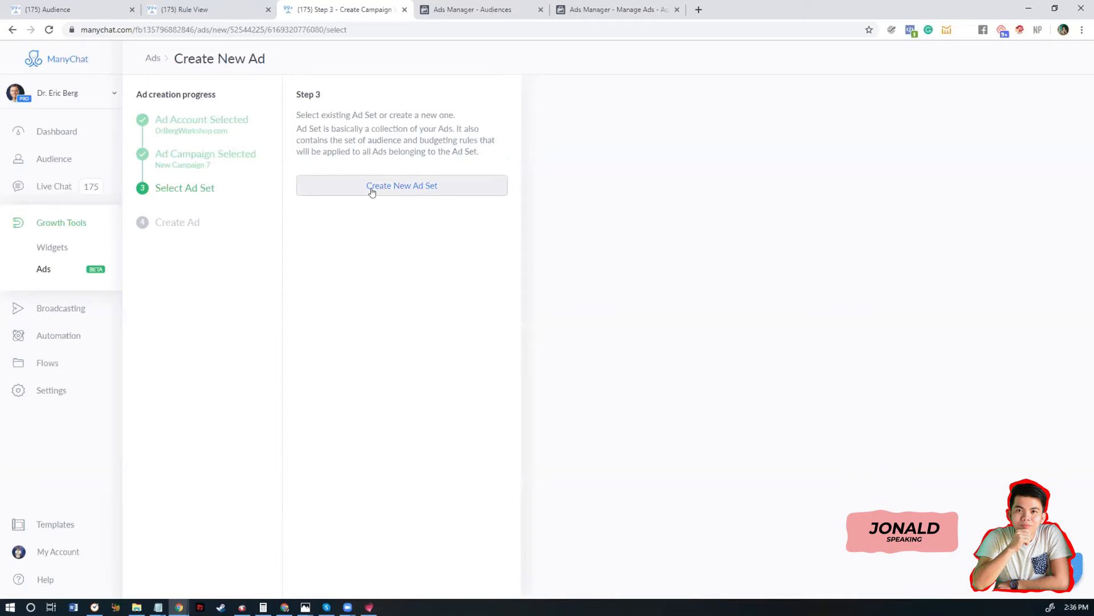
- Create a new ad set and start creating a custom audience from its audience selection
click(377, 192)
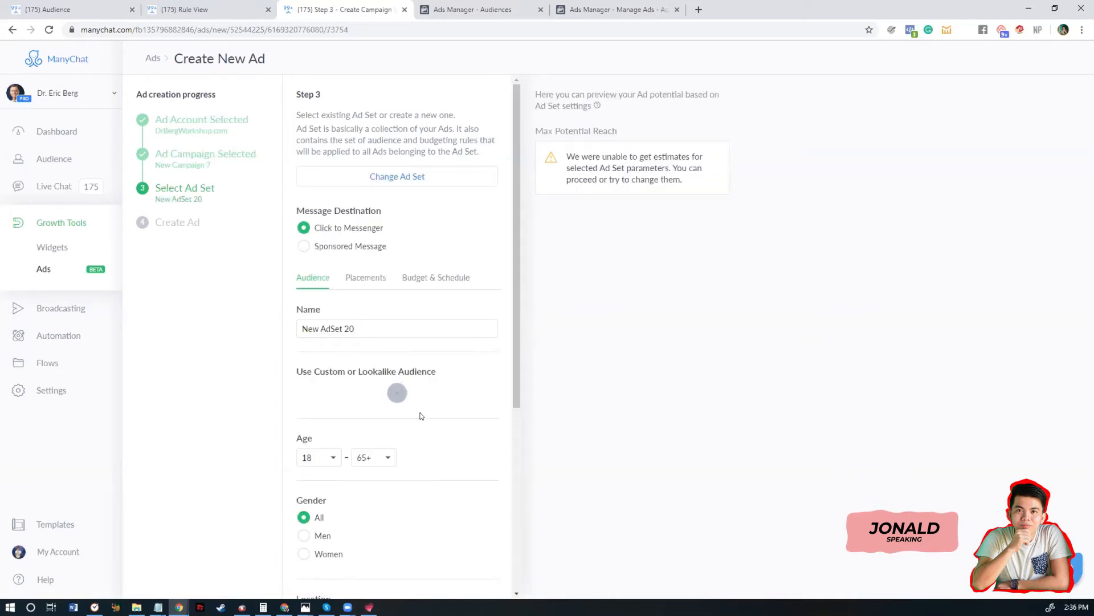
scroll(414, 345, down, 1)
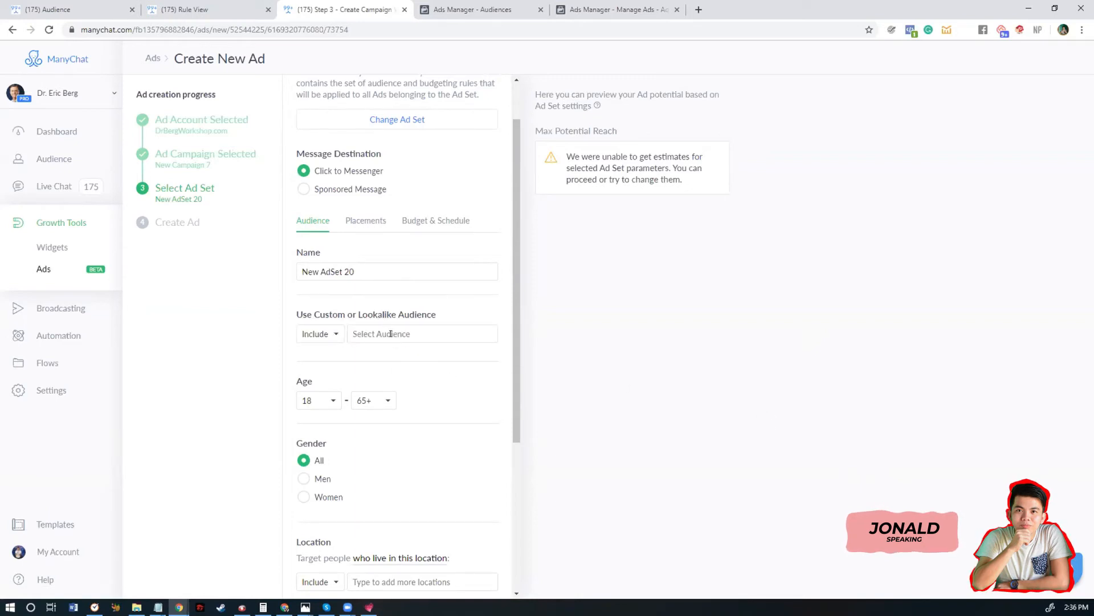
click(391, 334)
click(332, 413)
click(410, 334)
click(425, 376)
click(420, 333)
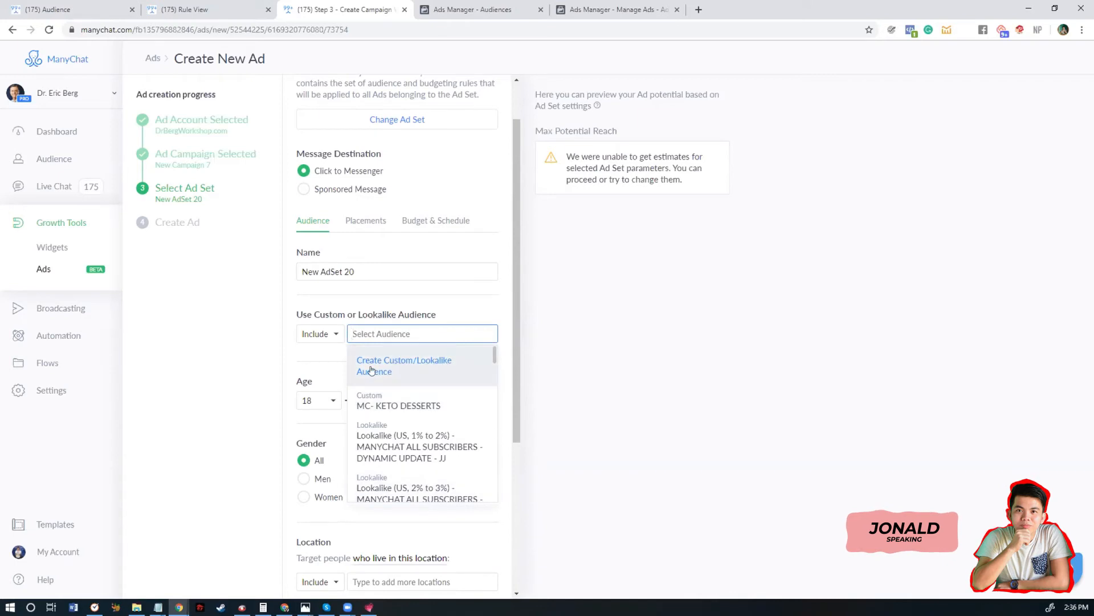
click(445, 370)
click(470, 219)
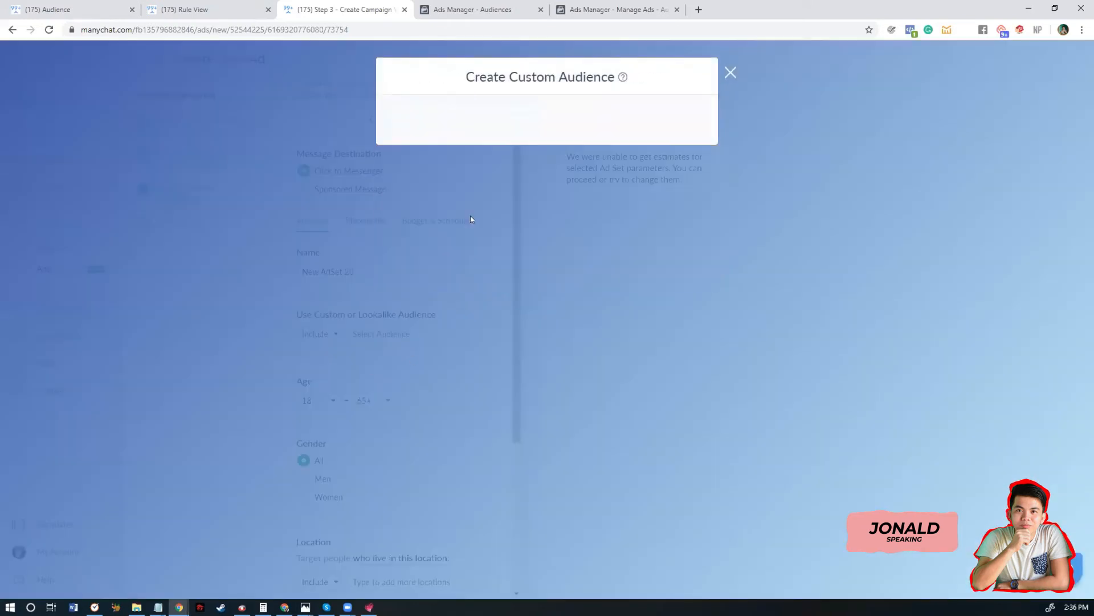
- Name the custom audience "SAMPLE - MC - KETO MINI-COURSE CA" and continue to the subscriber selection
click(480, 143)
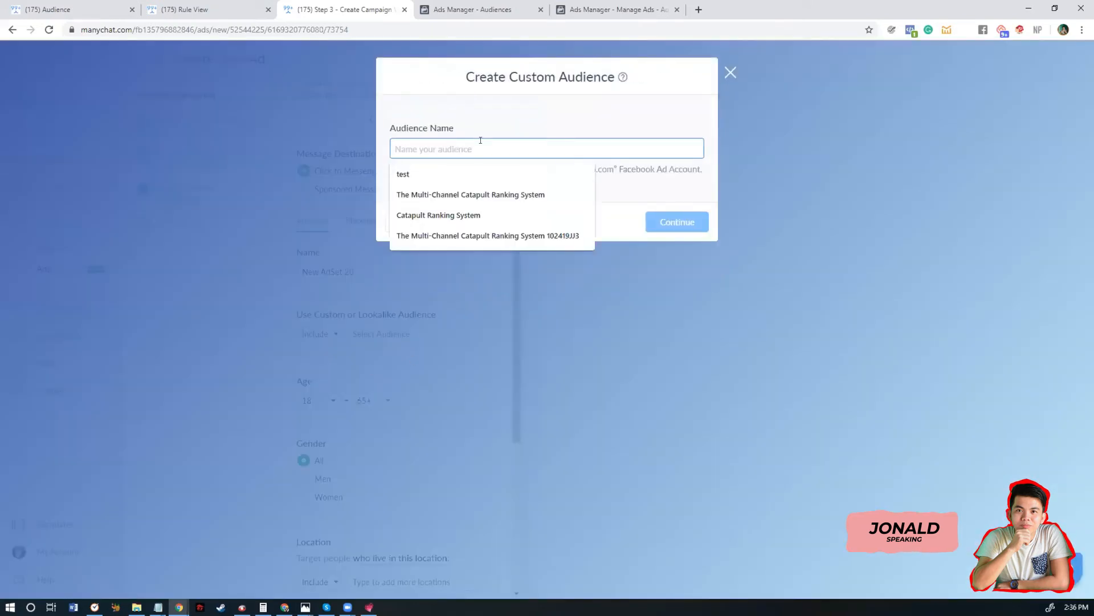
text(s)
key(BackSpace)
text(SAMPLE - MC - KETO MINI-COURSE CA)
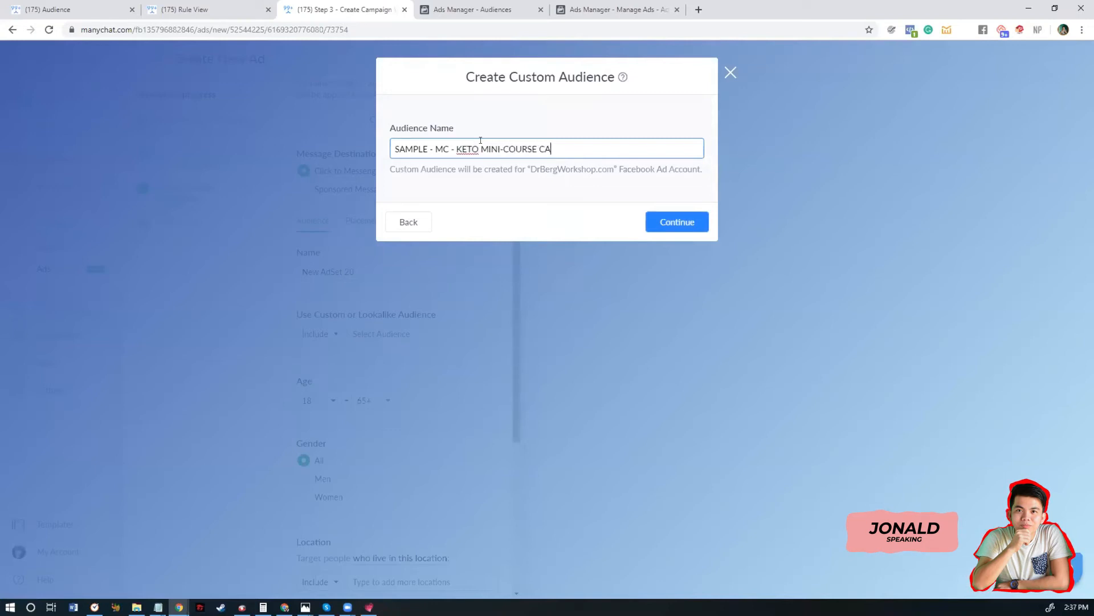
key(ctrl+a)
click(677, 222)
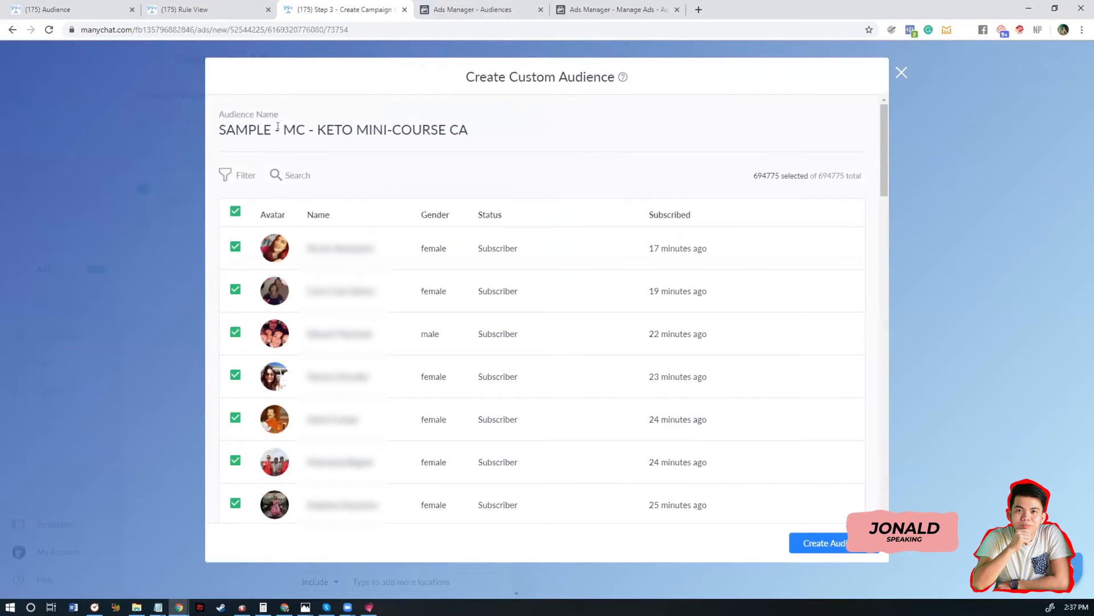
- Filter the audience's subscribers to those whose tag is KETOSIS MINI COURSE
drag(280, 130, 478, 131)
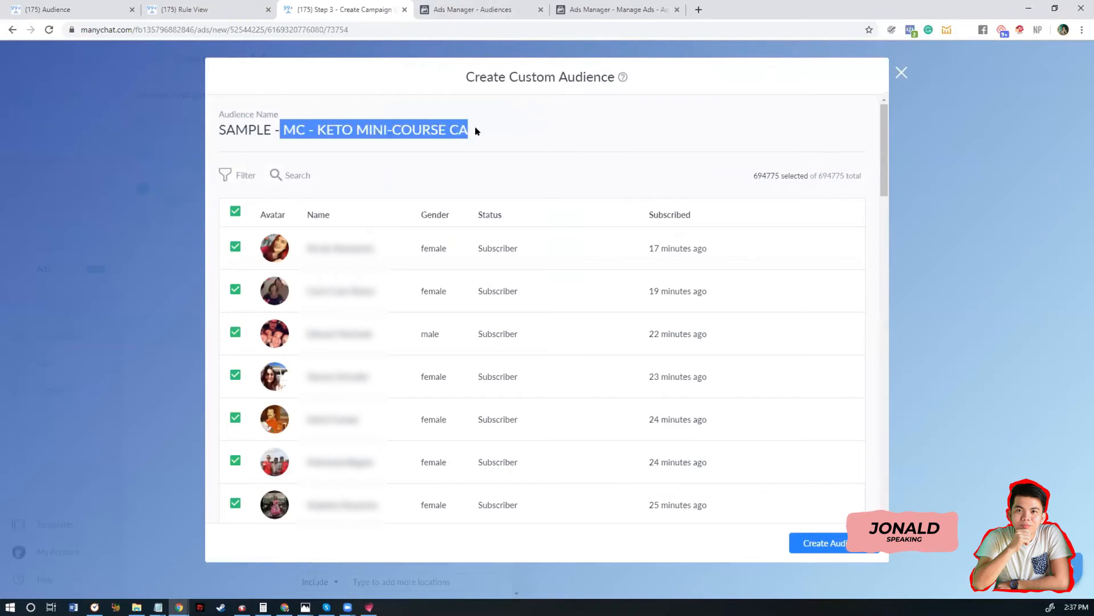
click(236, 177)
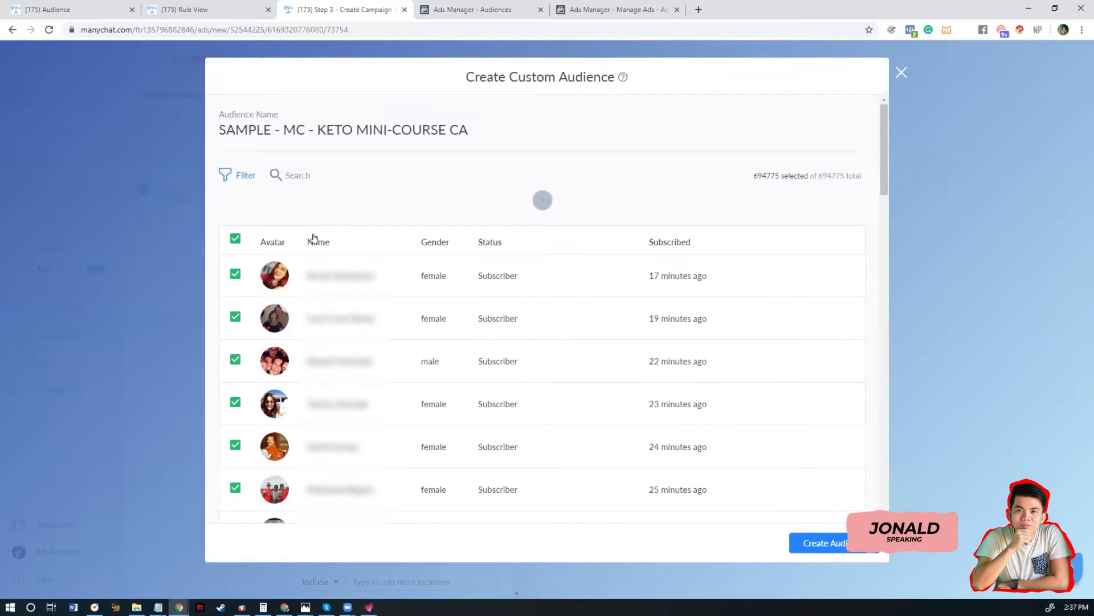
click(367, 208)
click(279, 236)
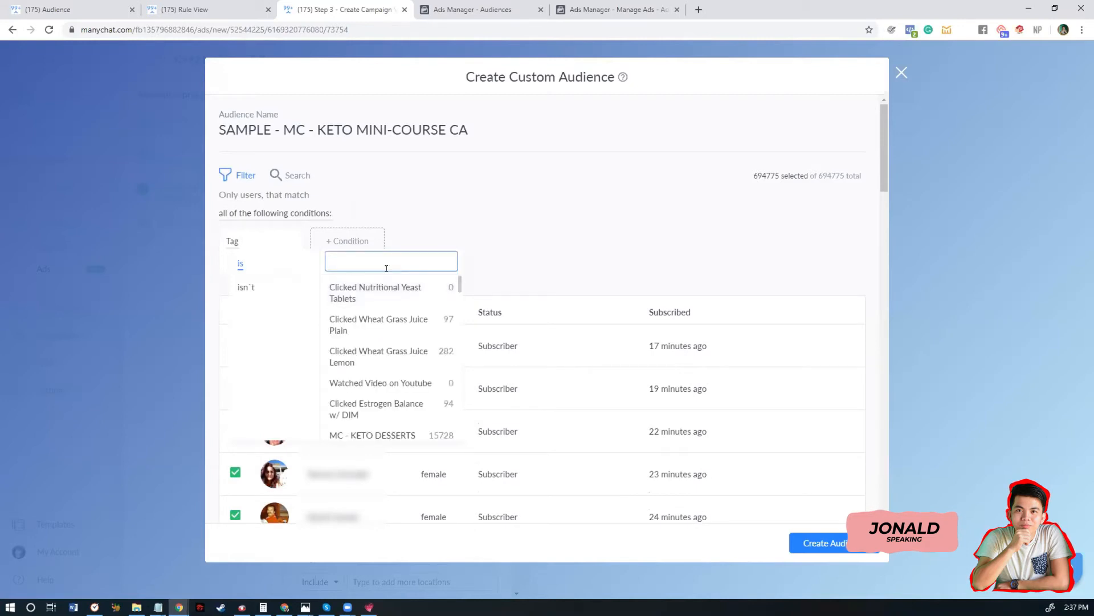
text(Ketosis)
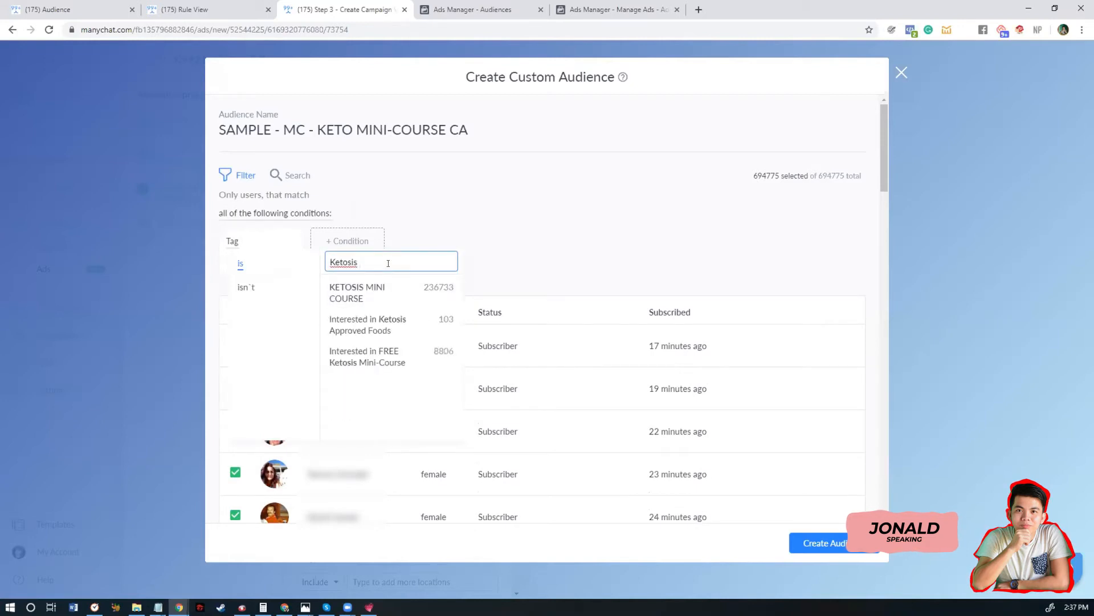
click(357, 292)
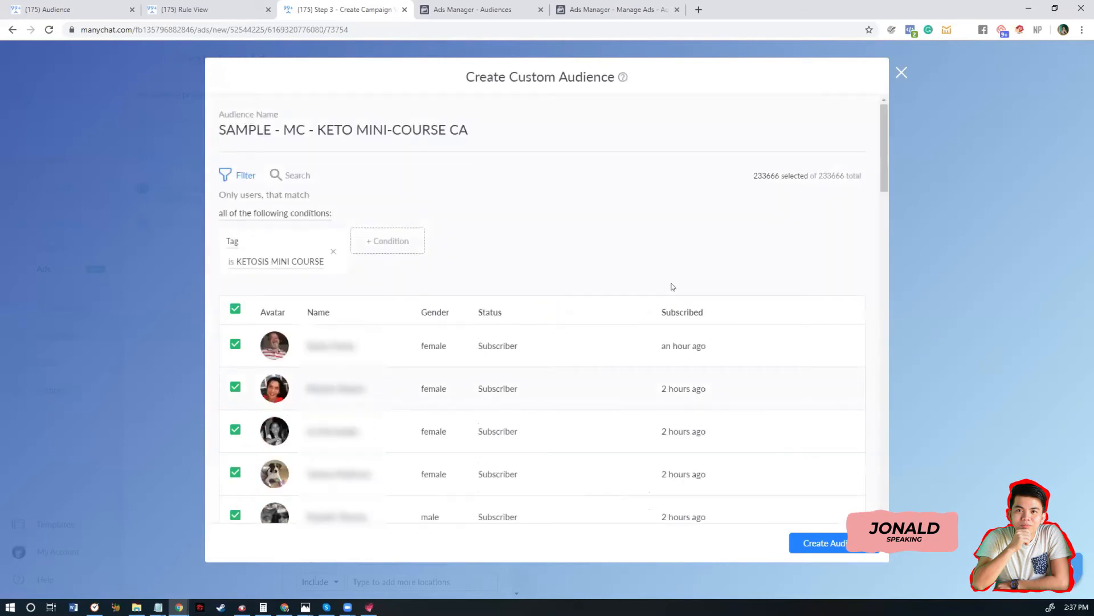
- Create the custom audience from all the filtered subscribers and return to the ad set settings
click(818, 545)
drag(779, 180, 734, 181)
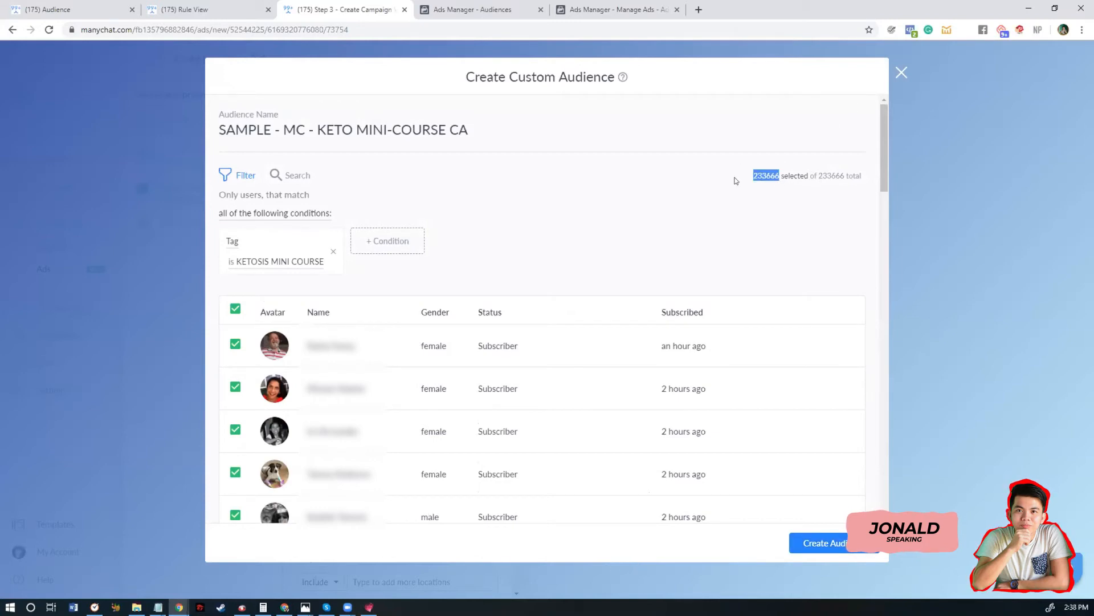
click(831, 546)
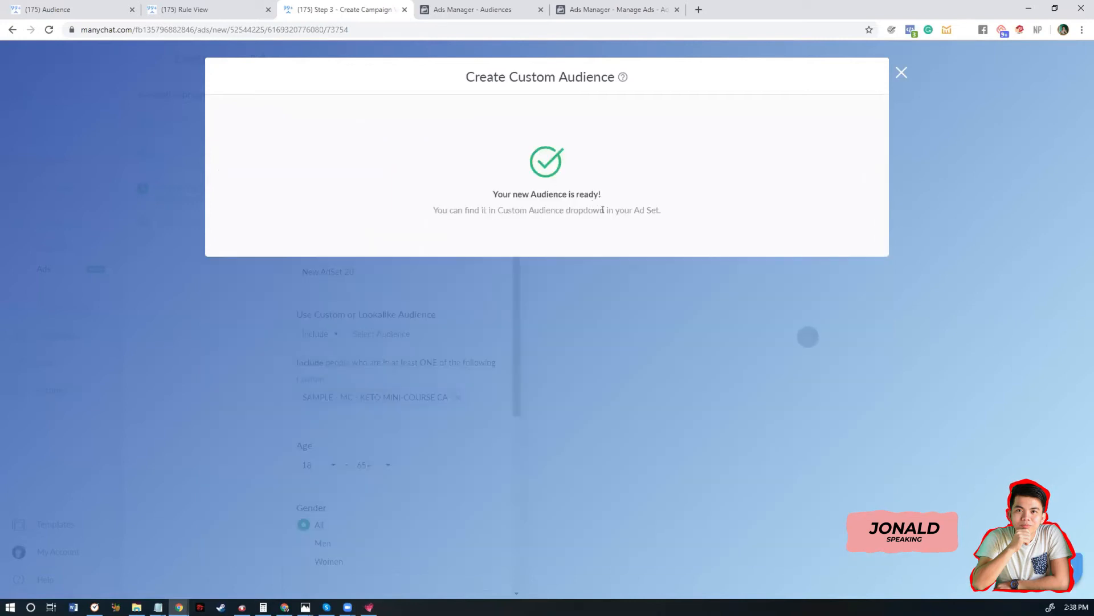
click(629, 297)
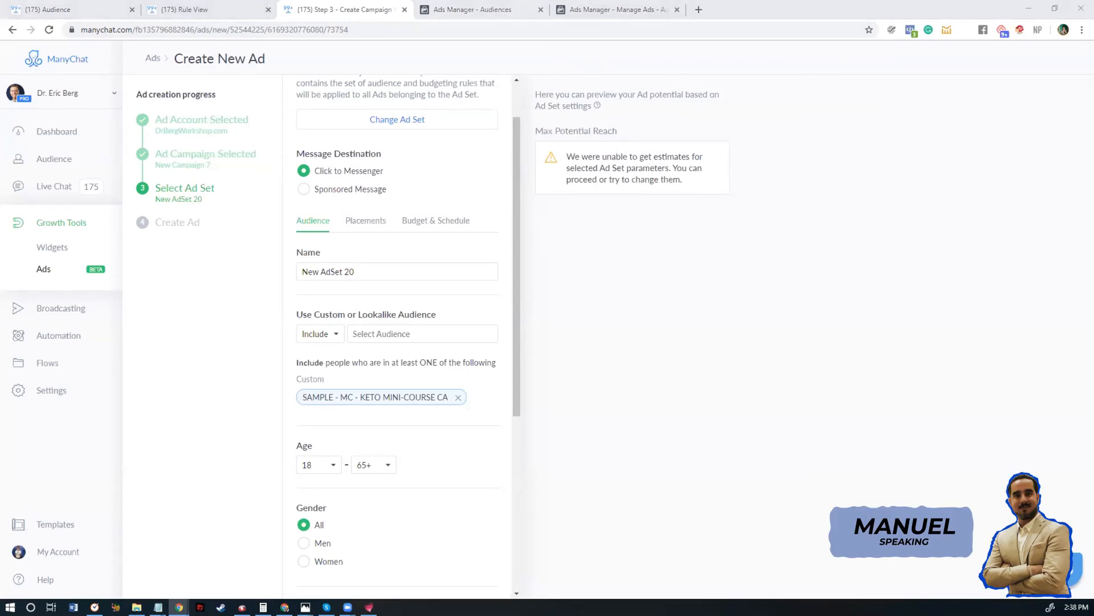
- Open the Dashboard in a separate tab and examine the active subscribers, language and gender statistics
scroll(479, 307, up, 1)
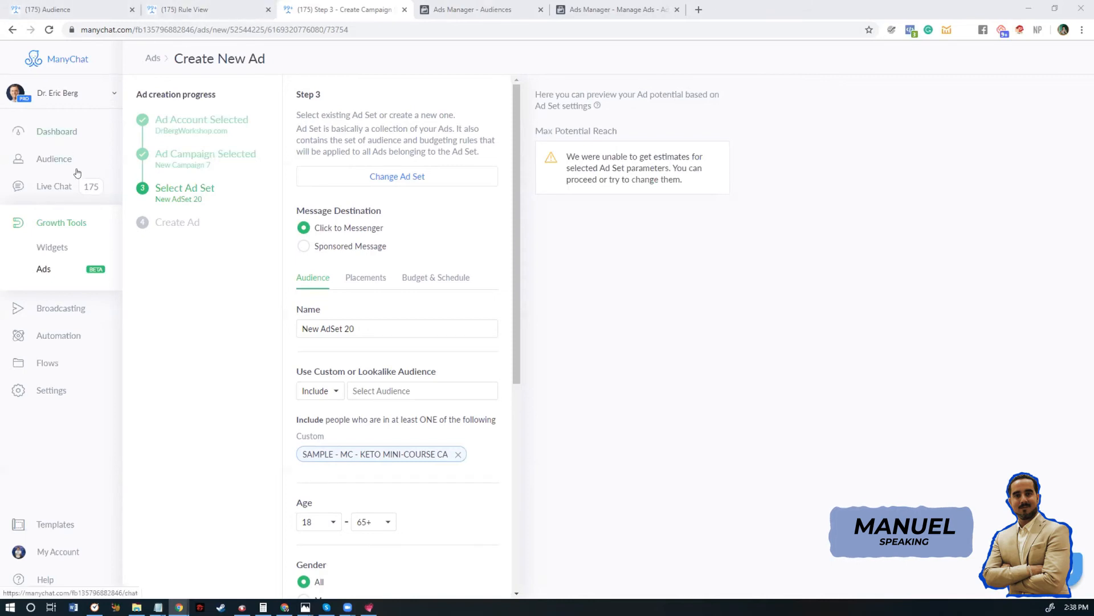
click(55, 131)
click(446, 133)
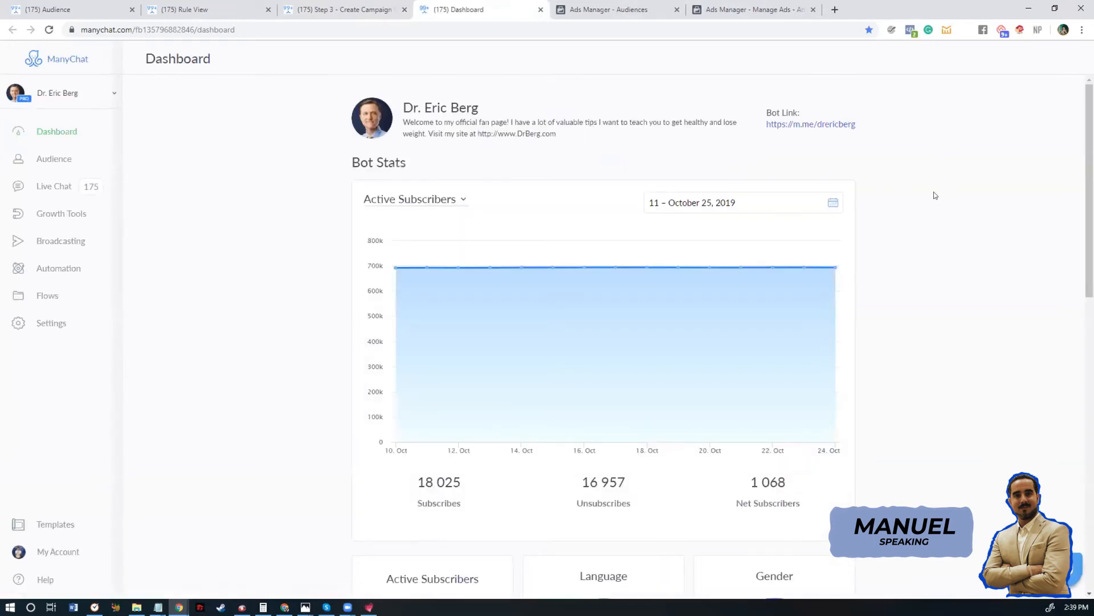
scroll(935, 196, down, 2)
triple_click(473, 514)
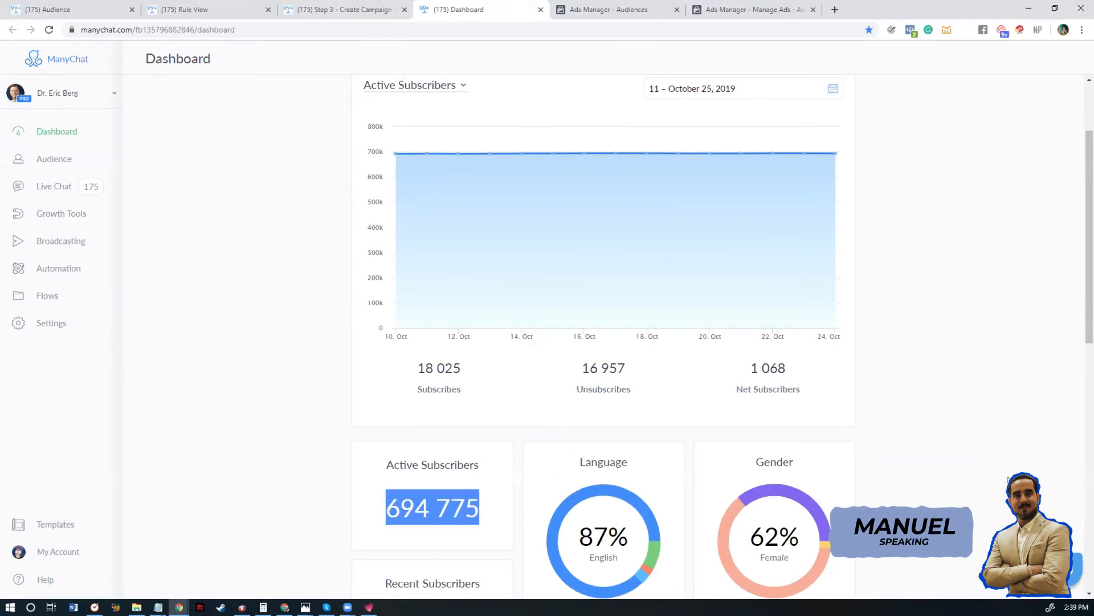
scroll(1007, 479, down, 2)
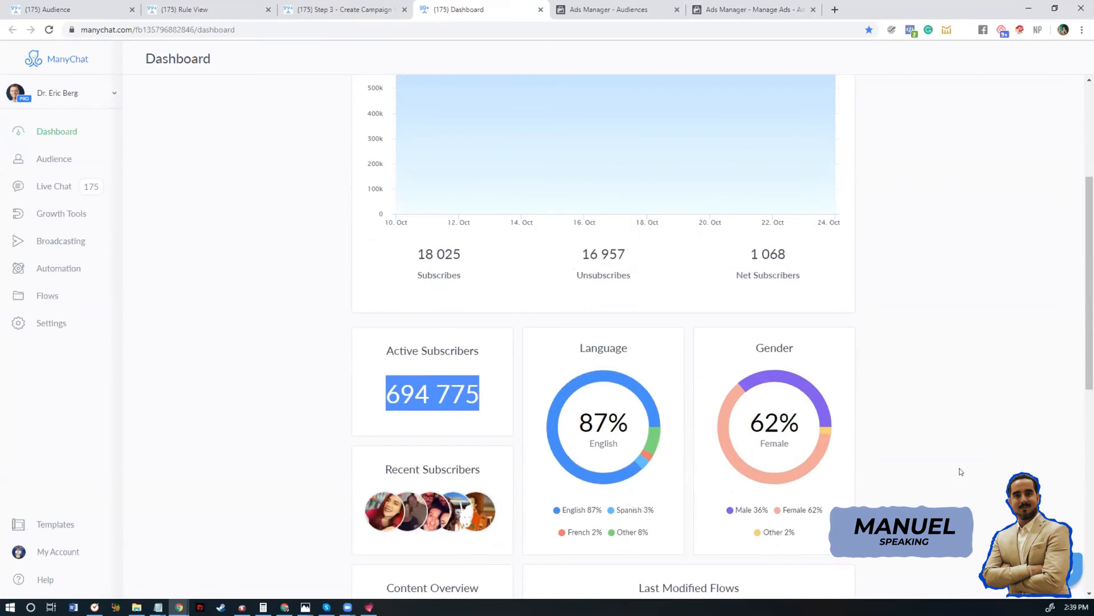
scroll(960, 472, down, 1)
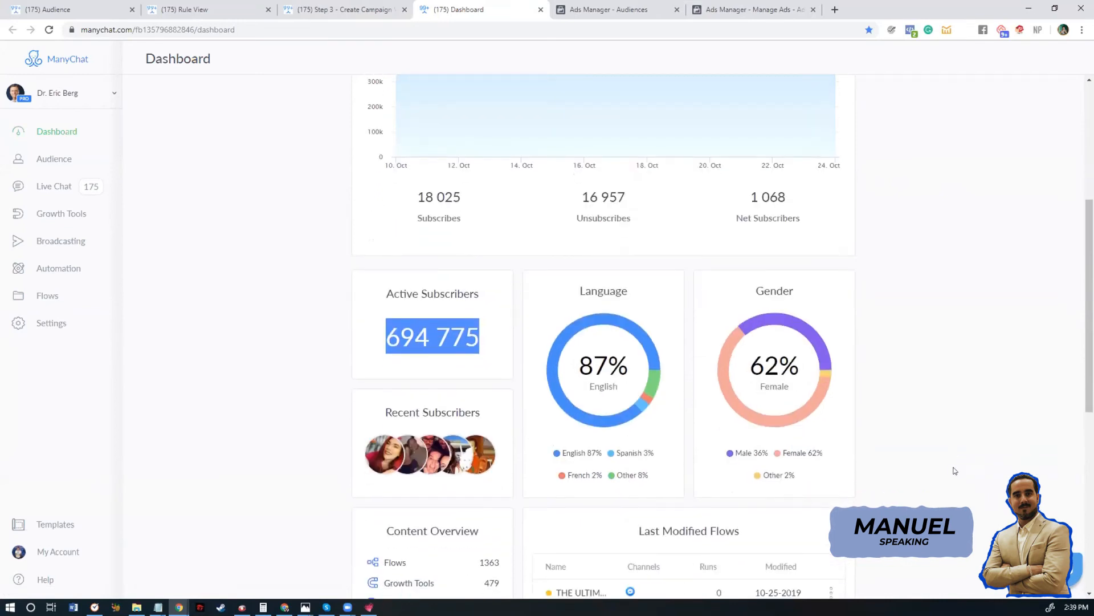
scroll(958, 471, down, 2)
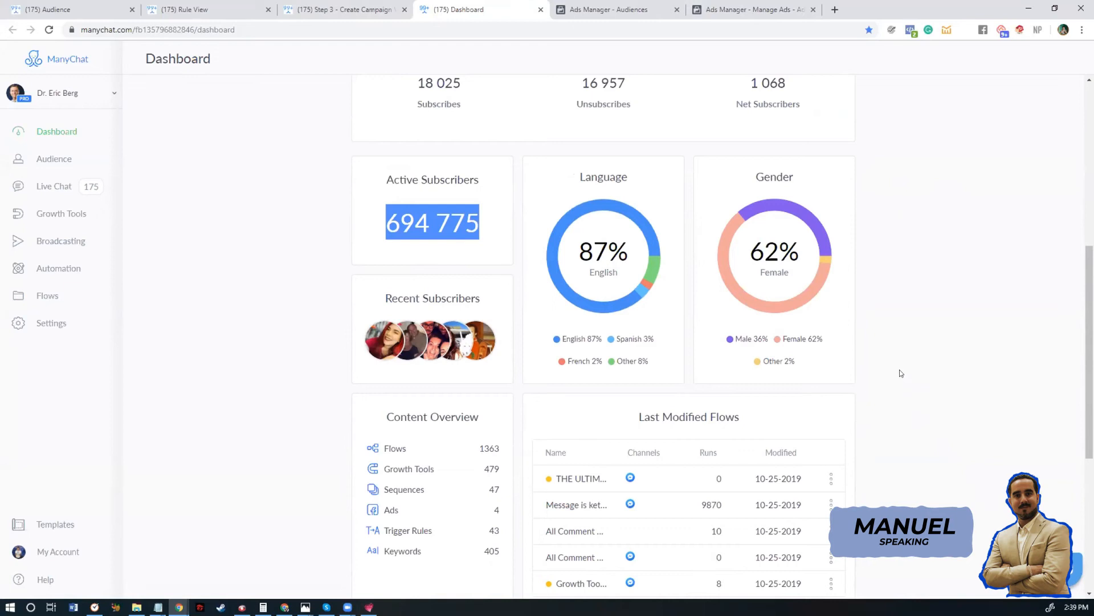
scroll(901, 373, up, 4)
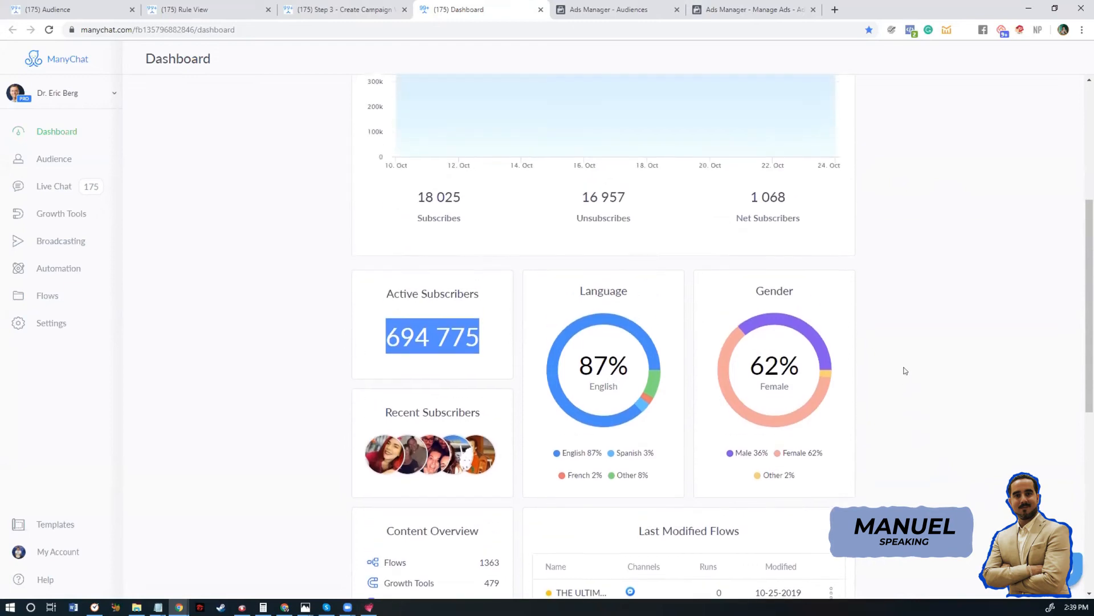
scroll(905, 371, up, 1)
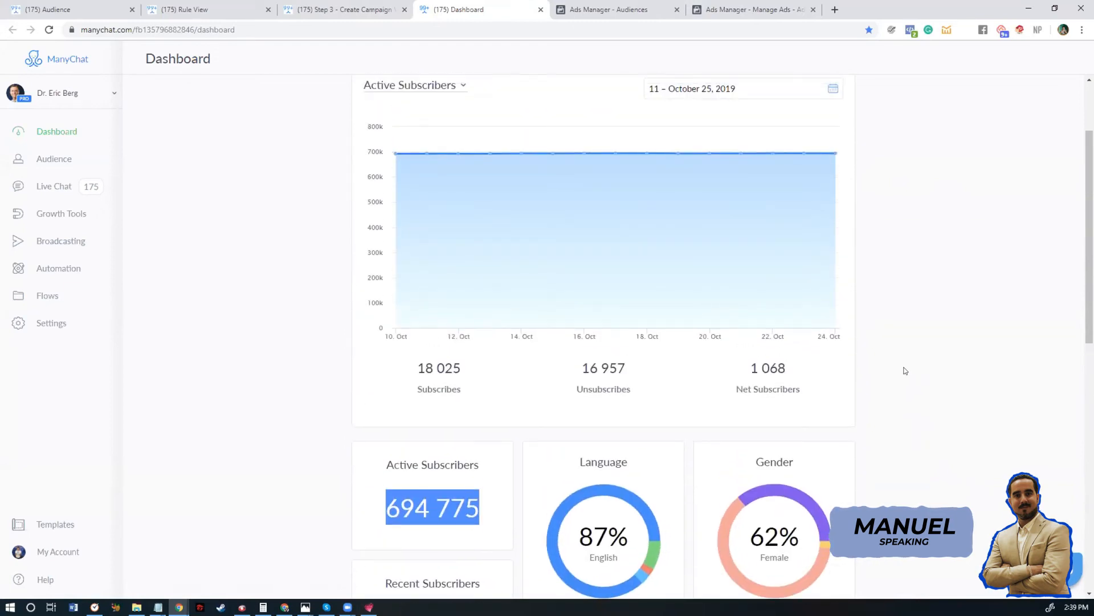
scroll(906, 371, down, 1)
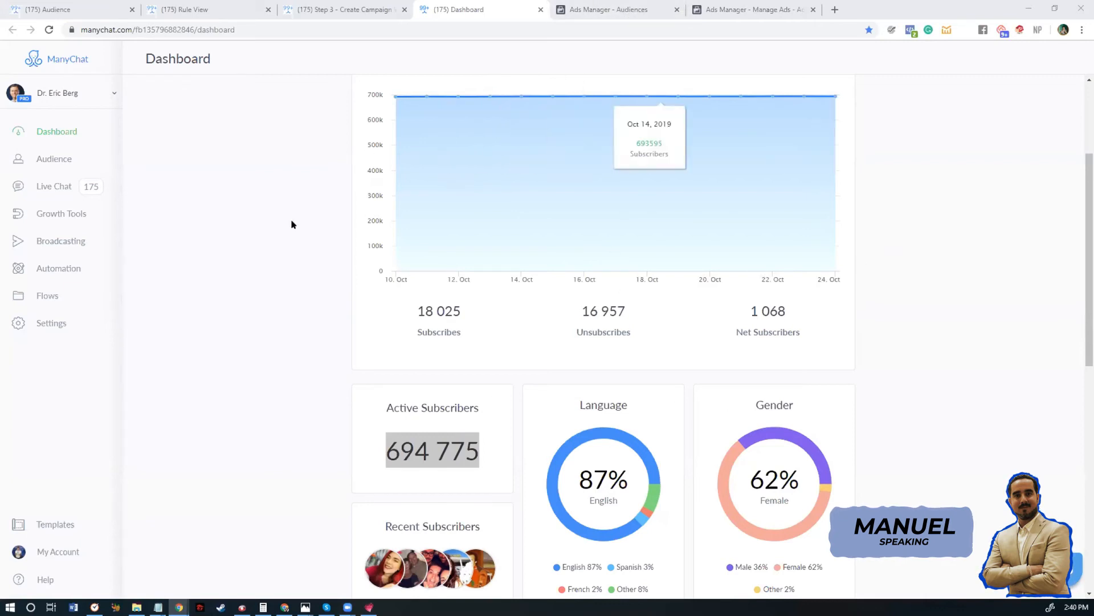
- Switch to the Ads Manager audiences list and reload it to look for the new keto mini-course audience
click(359, 9)
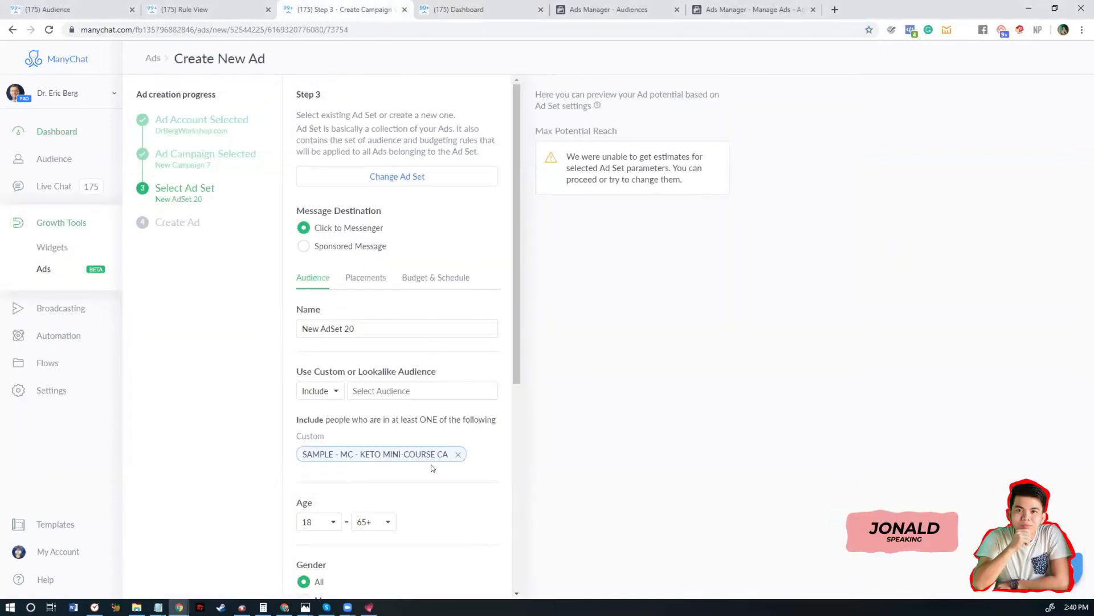
scroll(430, 464, down, 2)
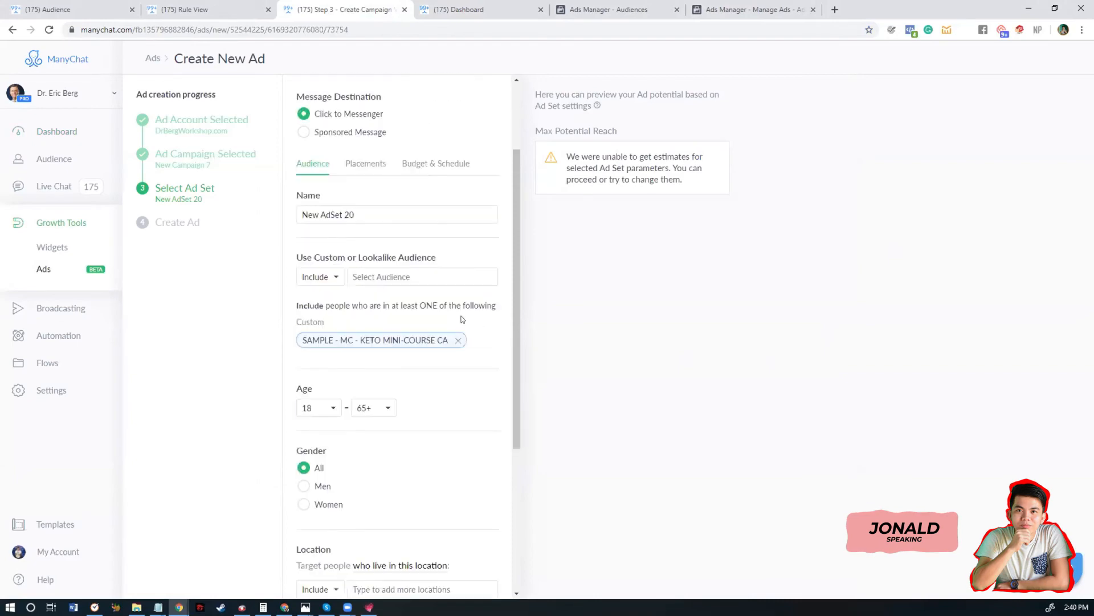
click(604, 9)
scroll(318, 215, up, 10)
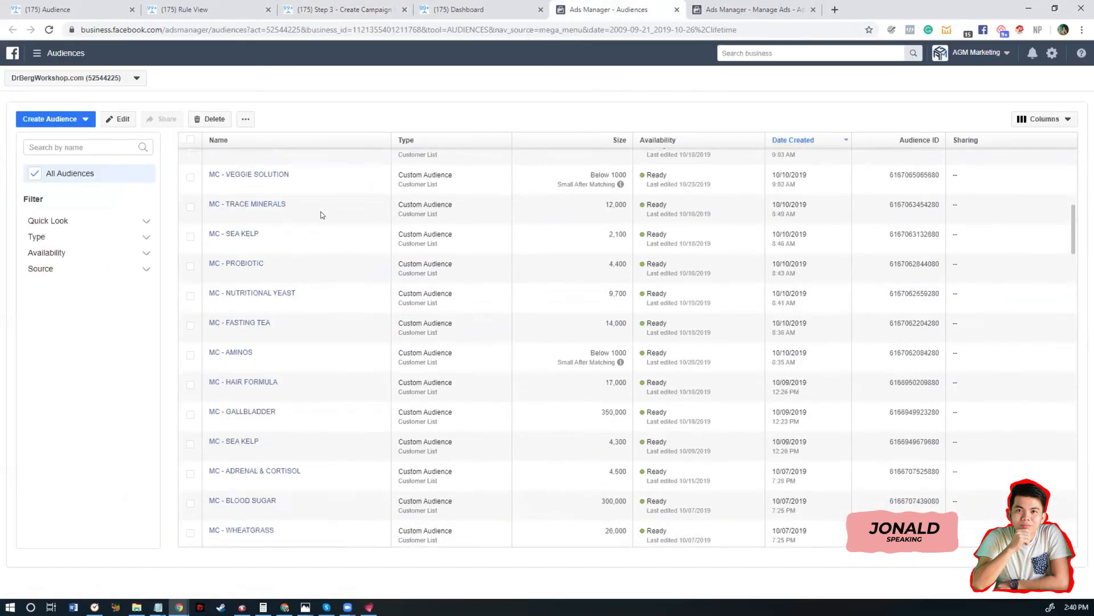
click(49, 30)
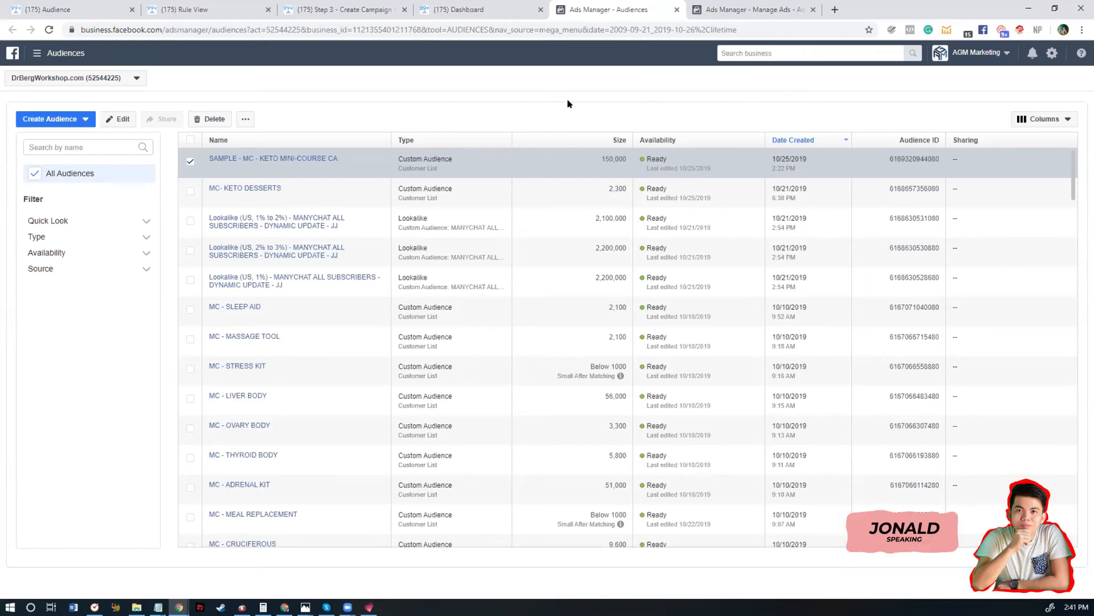
- Compare the custom audience included in the ManyChat ad set with its entry and size in Ads Manager
click(433, 8)
click(402, 5)
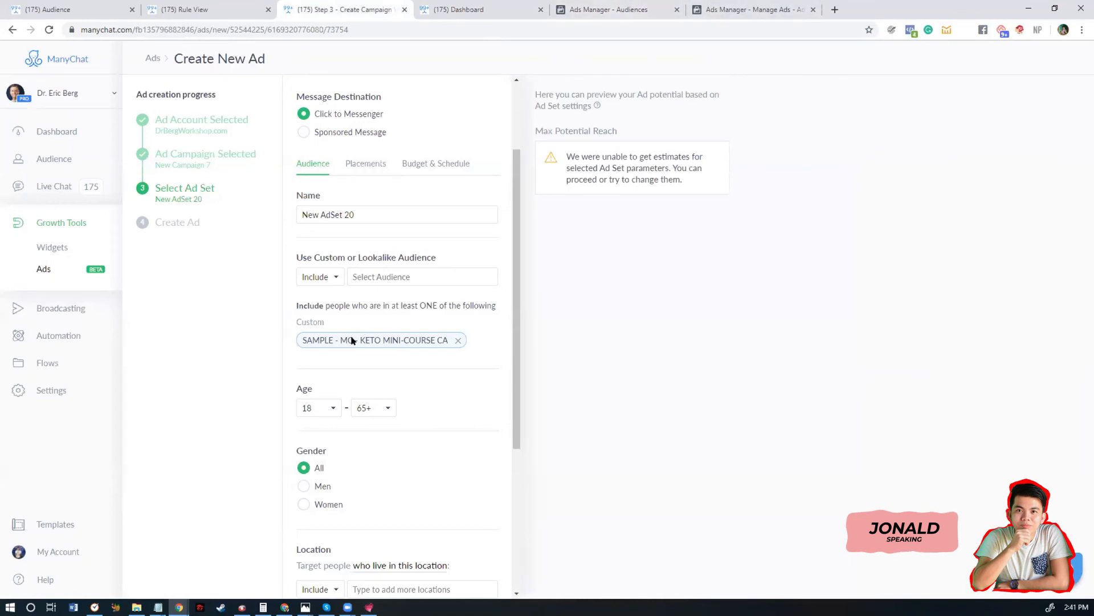
click(586, 5)
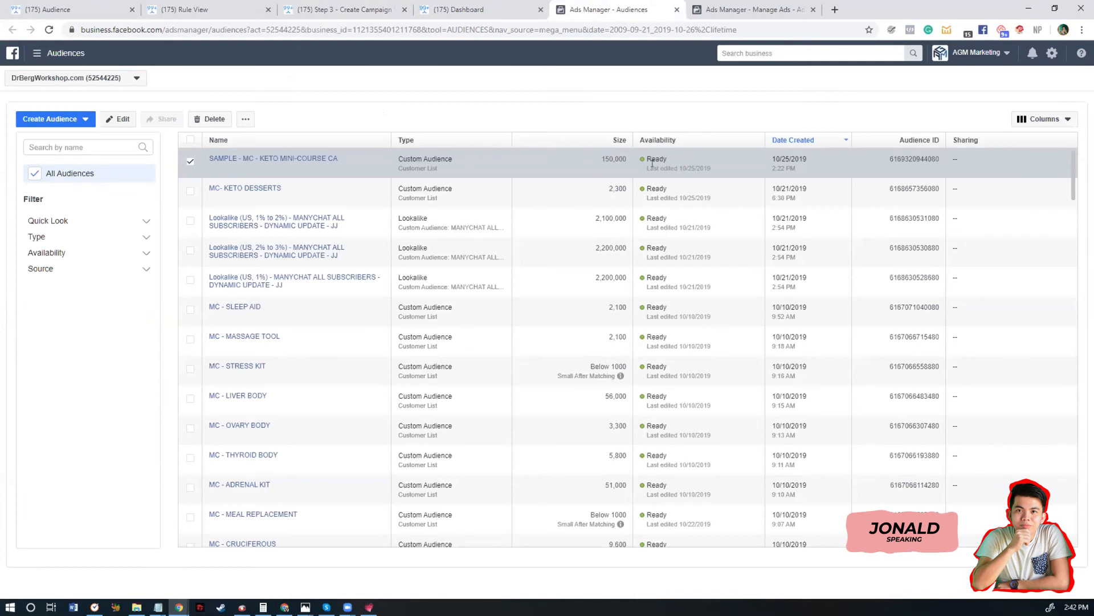
drag(622, 159, 602, 156)
click(614, 102)
double_click(617, 156)
- Return to the ManyChat ad set, abort the ad creation and open the Automation section
click(473, 8)
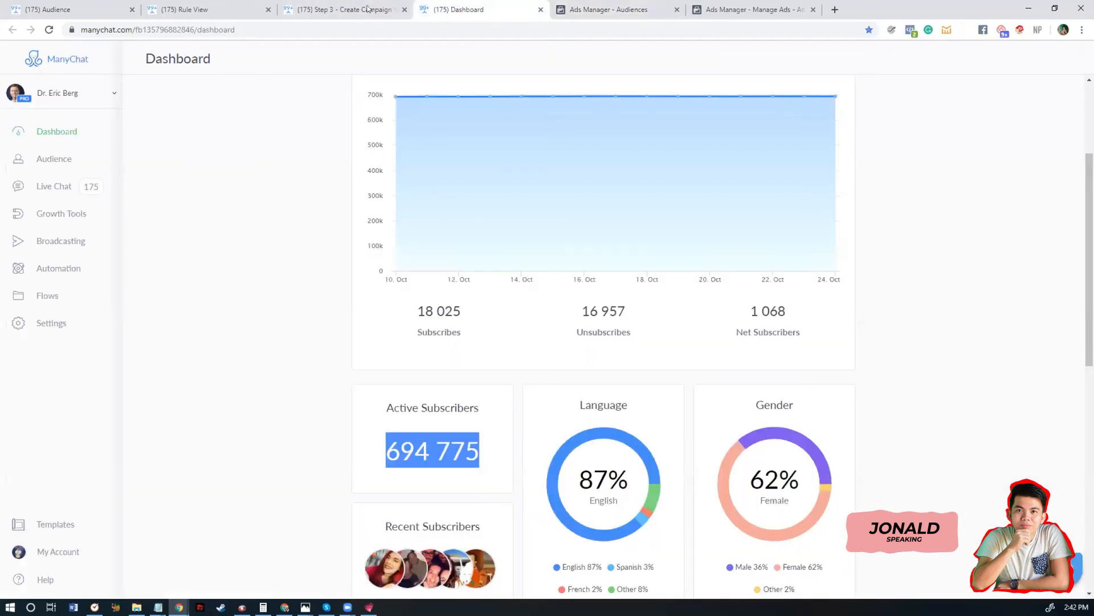
click(368, 8)
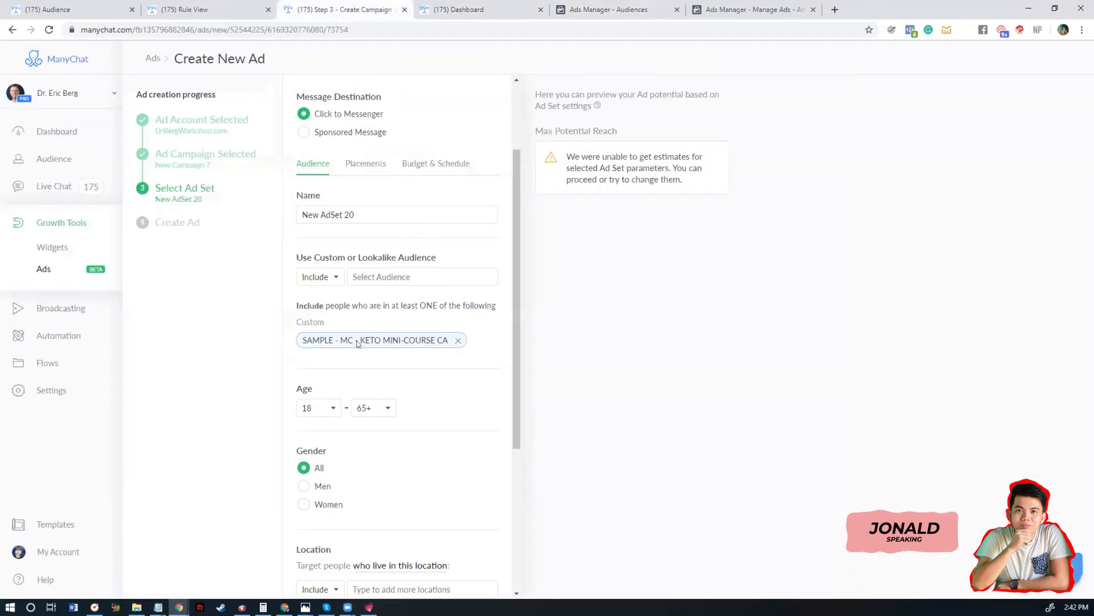
drag(329, 341, 392, 341)
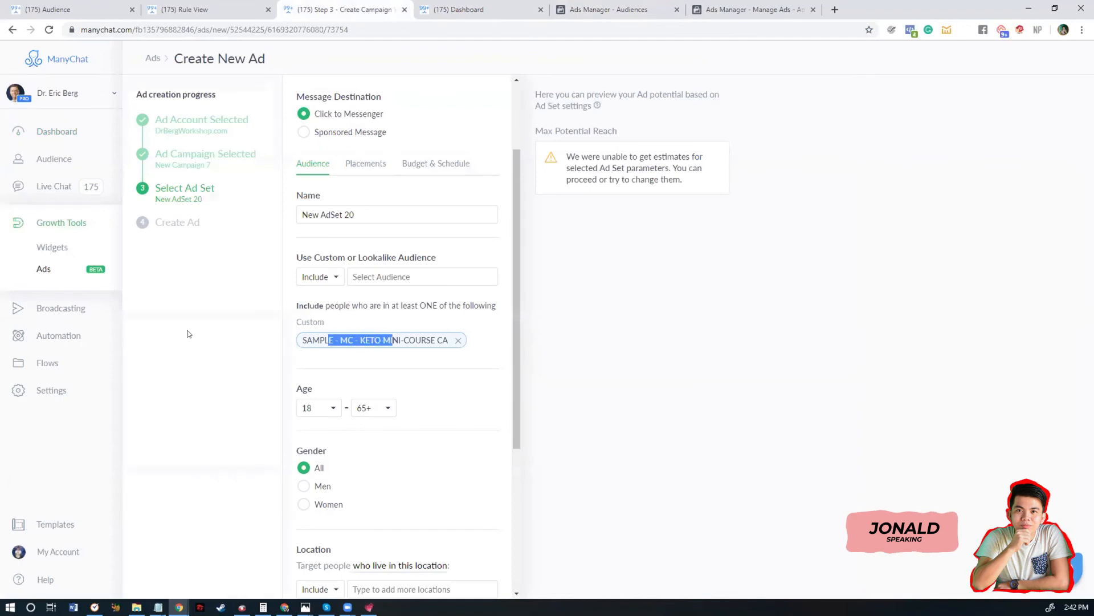
click(69, 341)
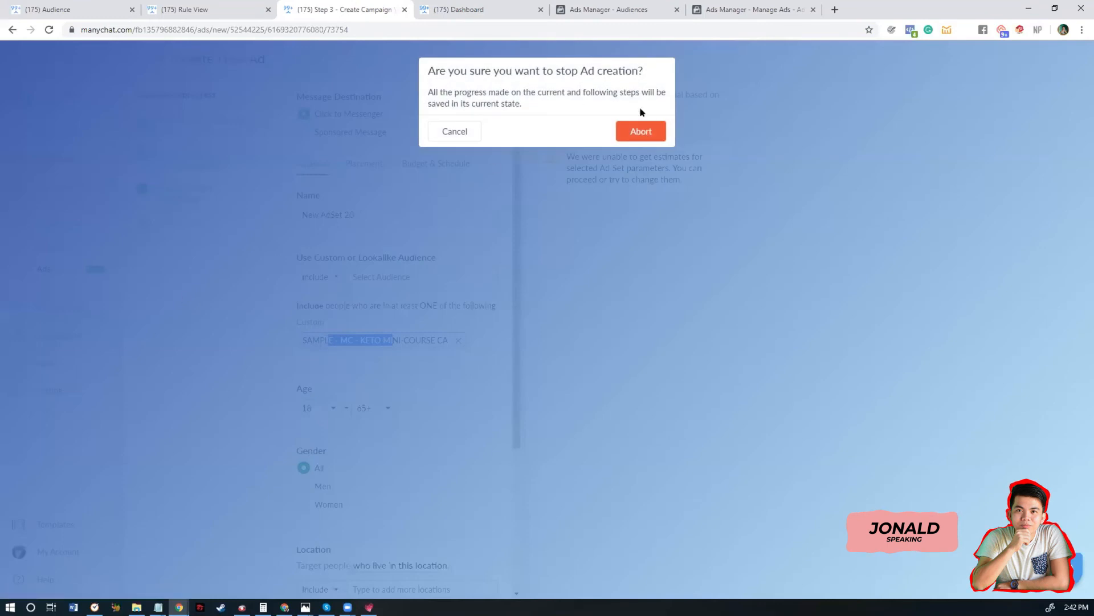
click(636, 140)
click(641, 131)
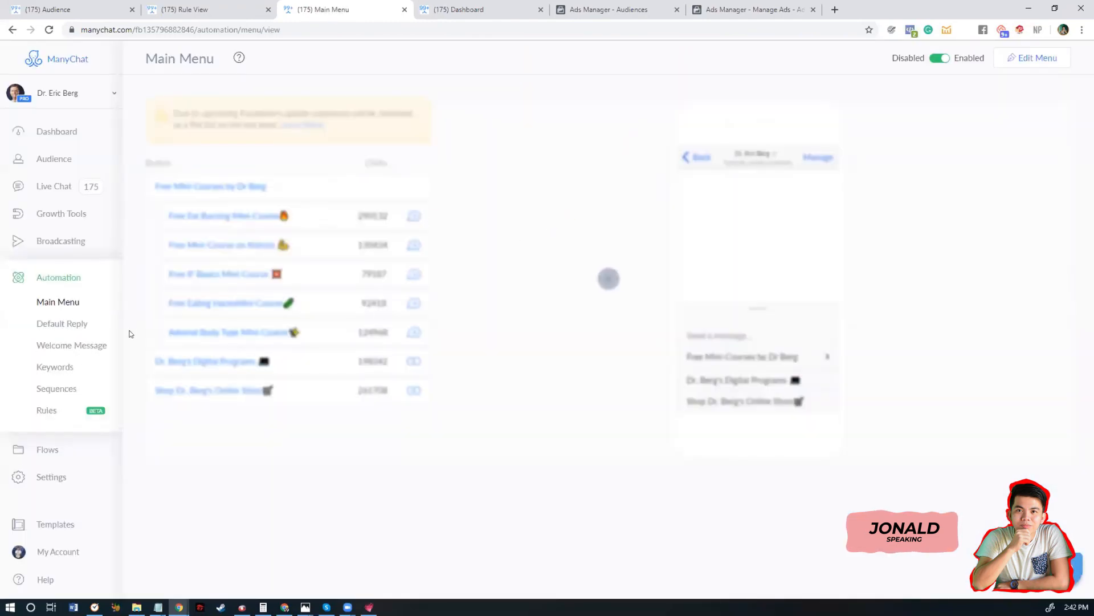
- Open the automation Rules and examine the list of existing tag-to-custom-audience rules
click(63, 416)
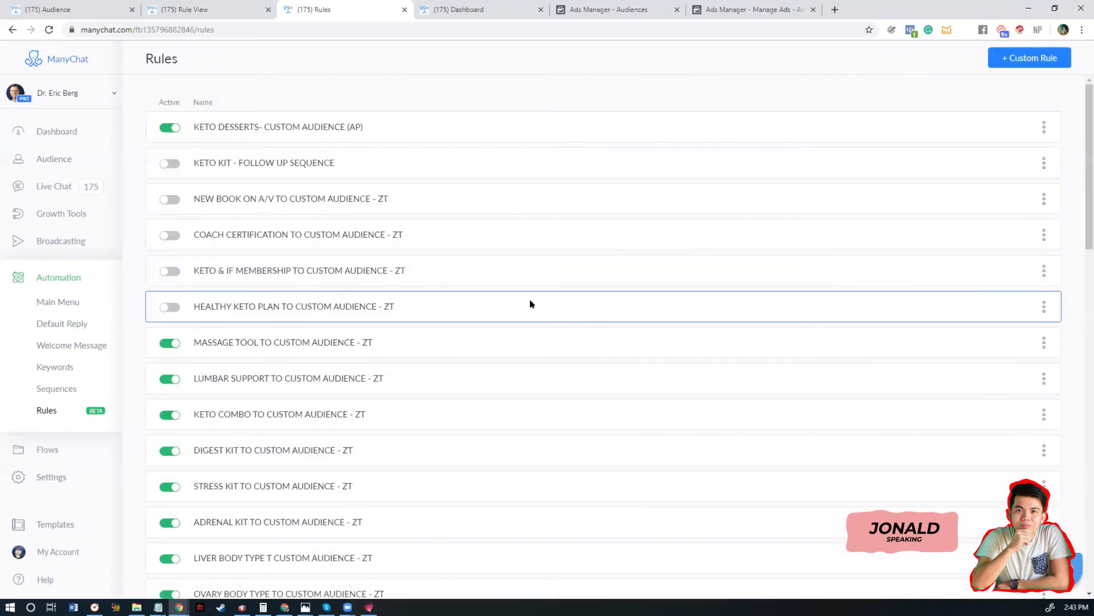
scroll(530, 303, down, 6)
scroll(530, 328, down, 3)
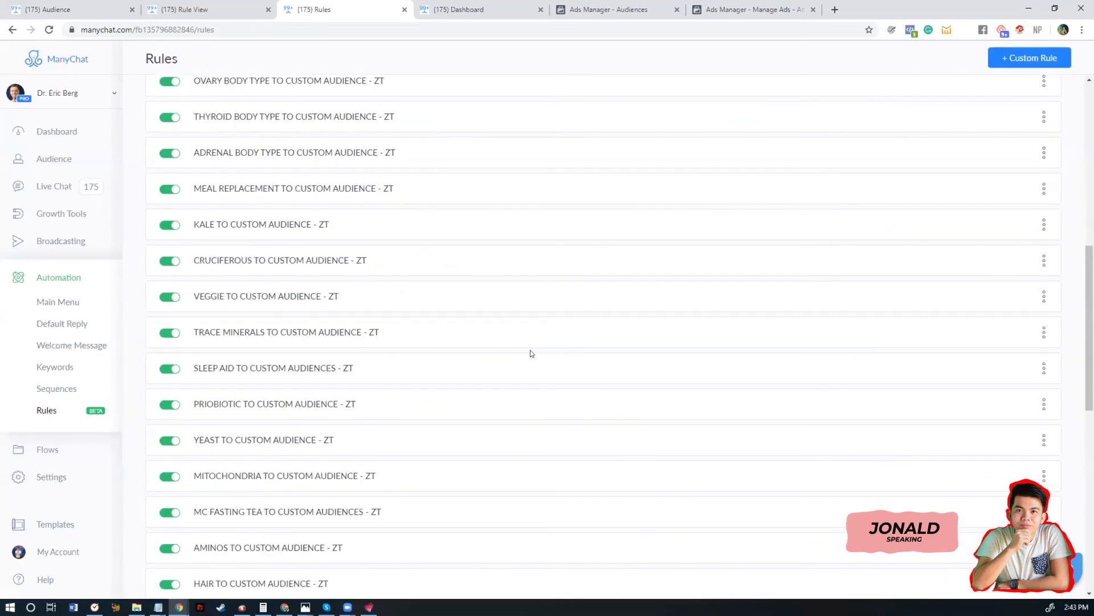
scroll(522, 377, down, 8)
scroll(521, 386, down, 2)
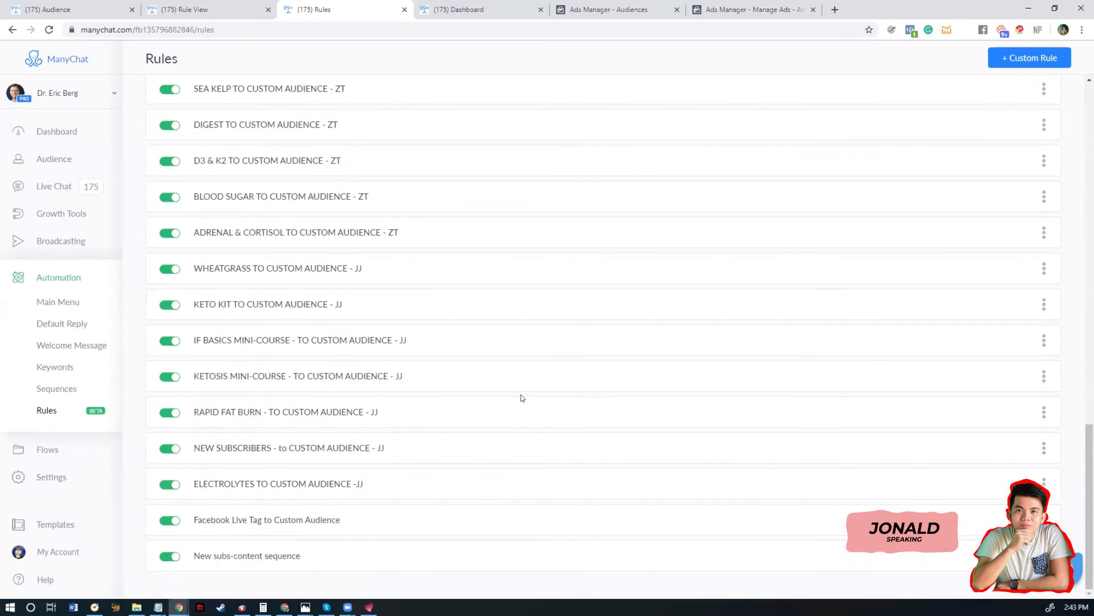
scroll(521, 399, up, 11)
scroll(520, 406, up, 7)
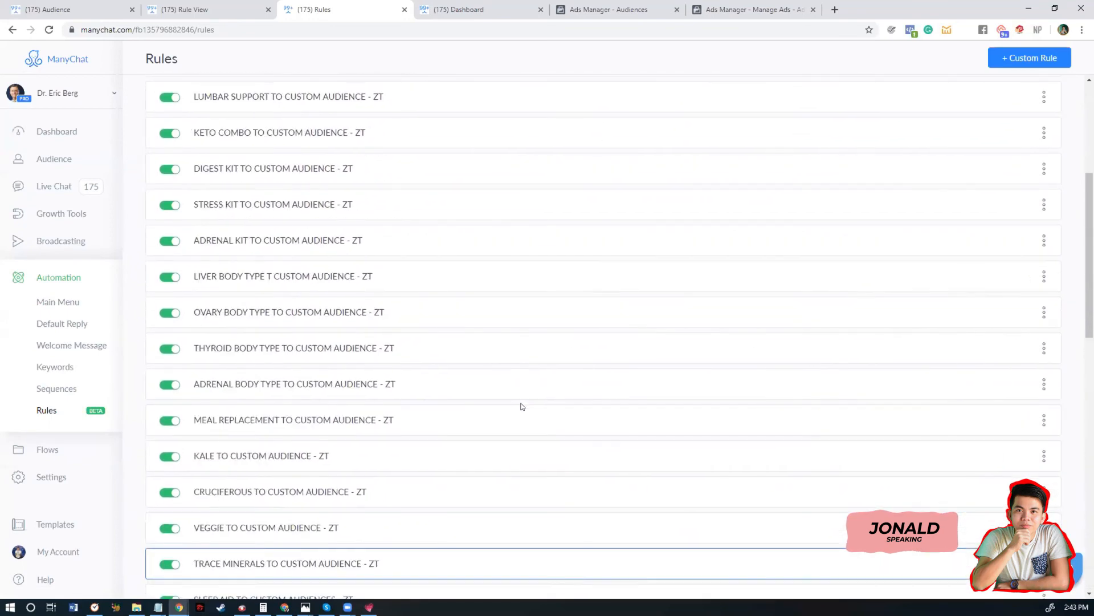
scroll(521, 406, up, 1)
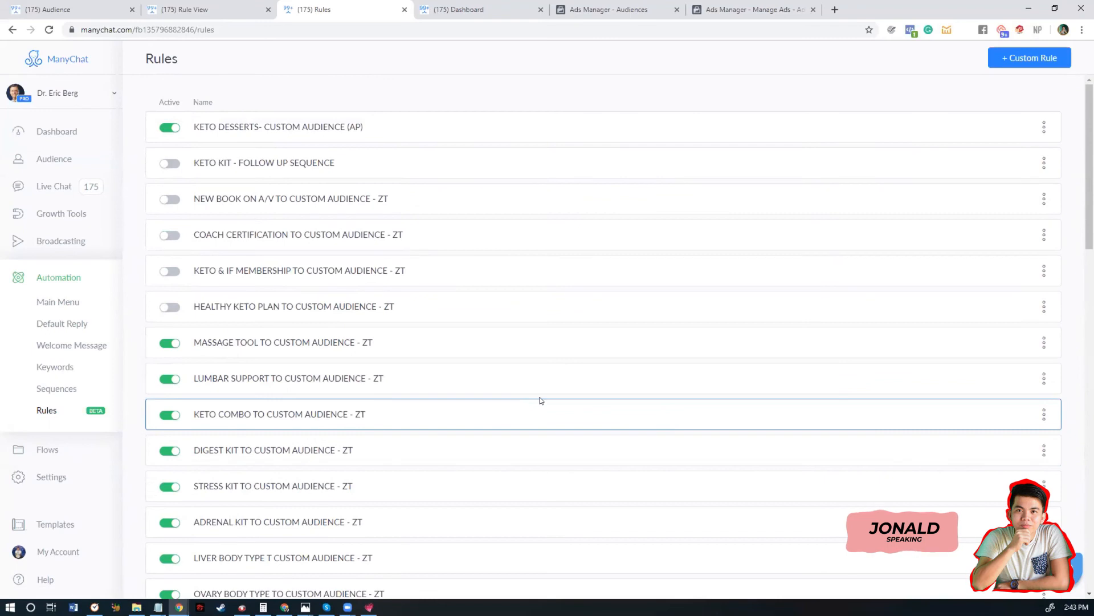
scroll(541, 400, down, 4)
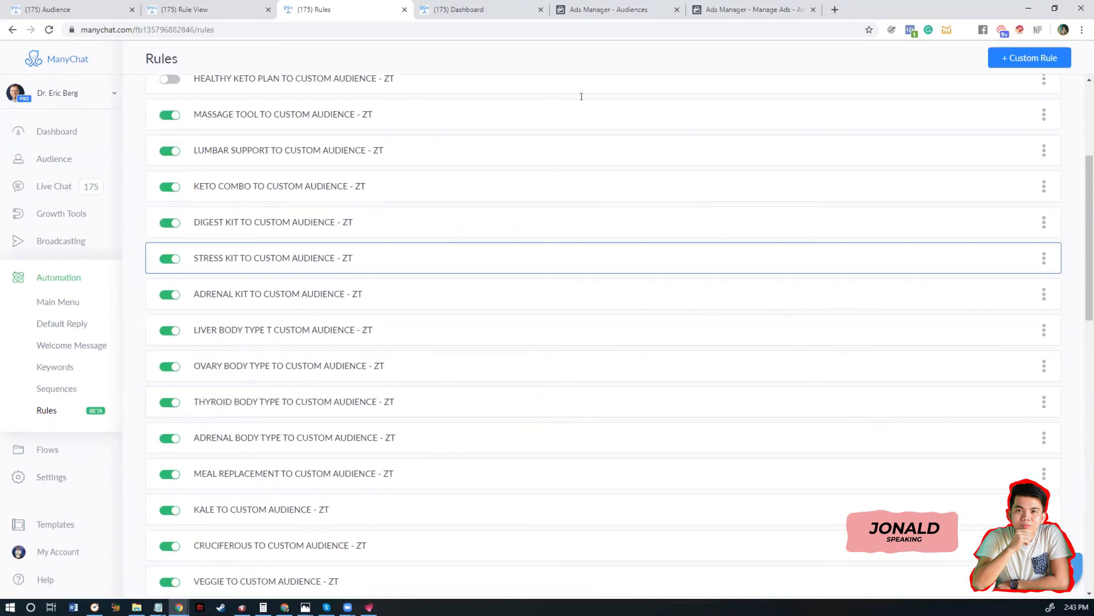
scroll(650, 234, up, 4)
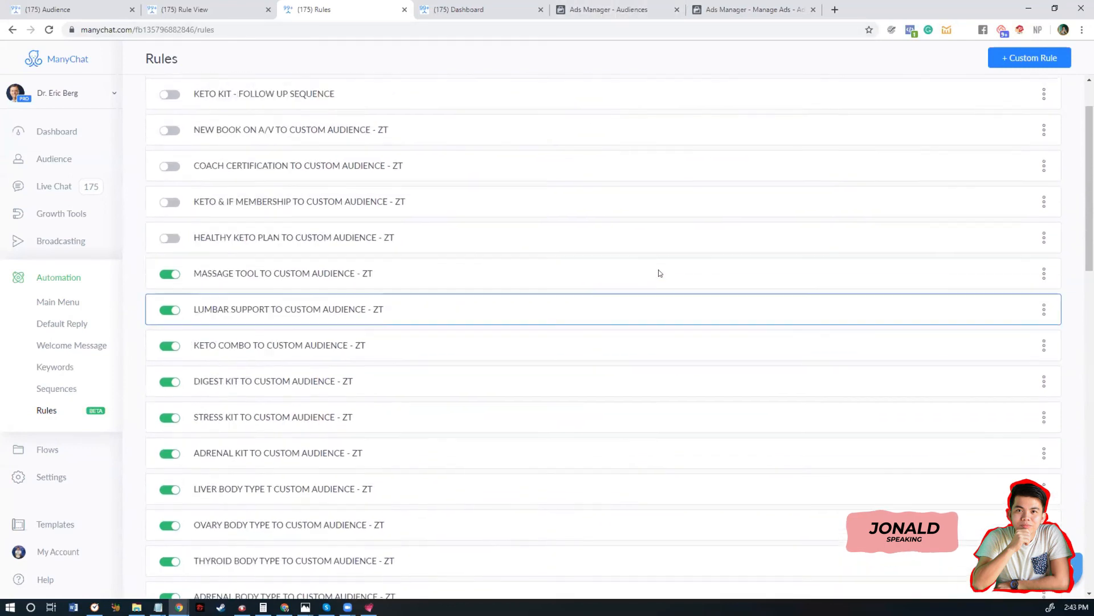
- Create a custom rule and name it MC - KETOSIS MINI-COURSE - CA
click(1018, 57)
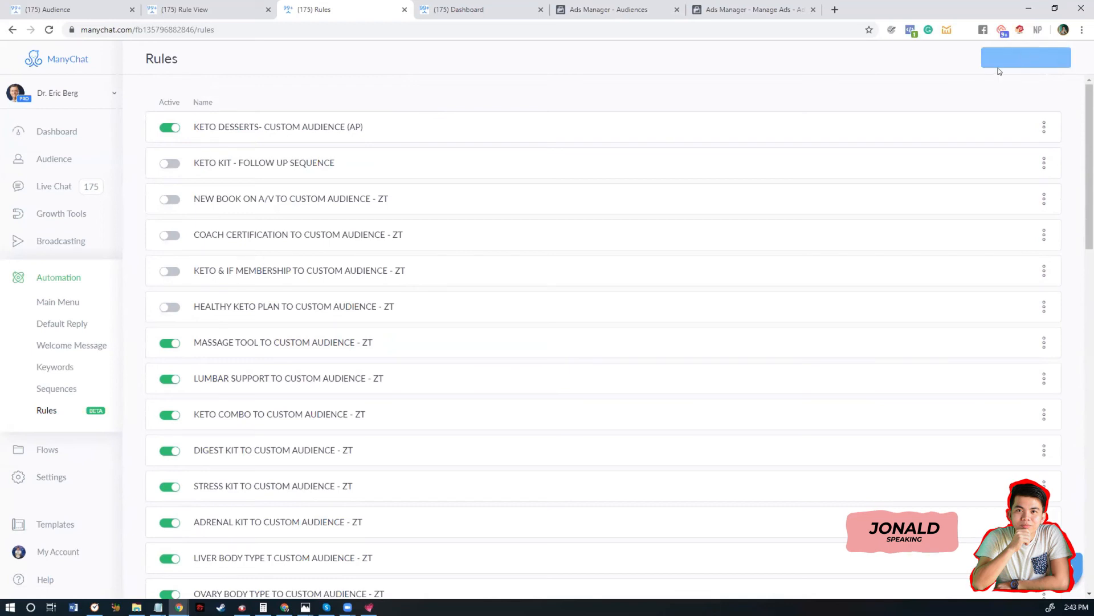
click(224, 54)
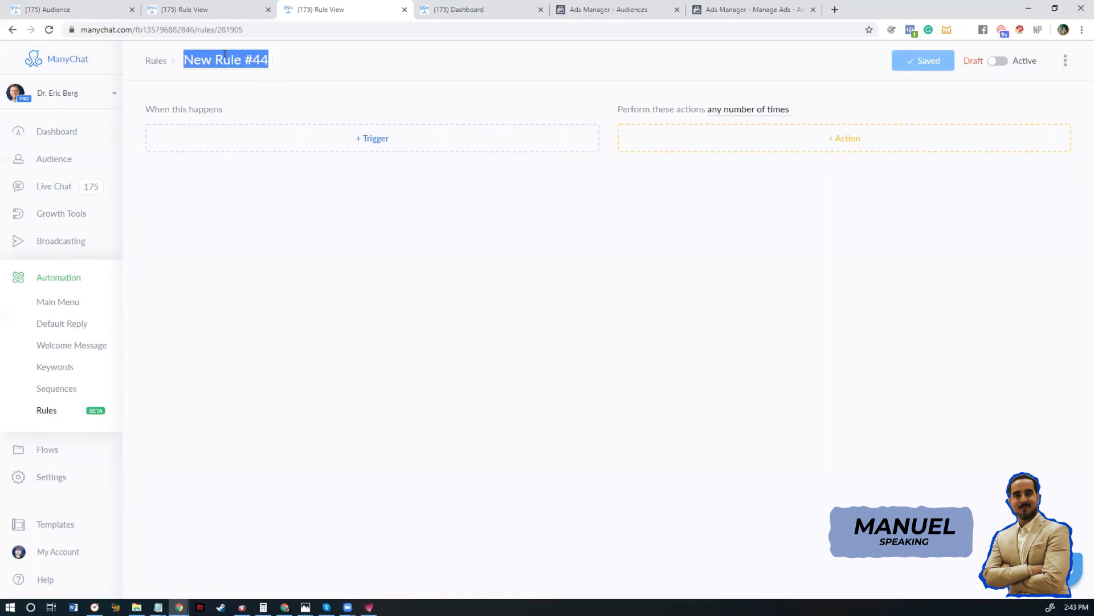
click(152, 57)
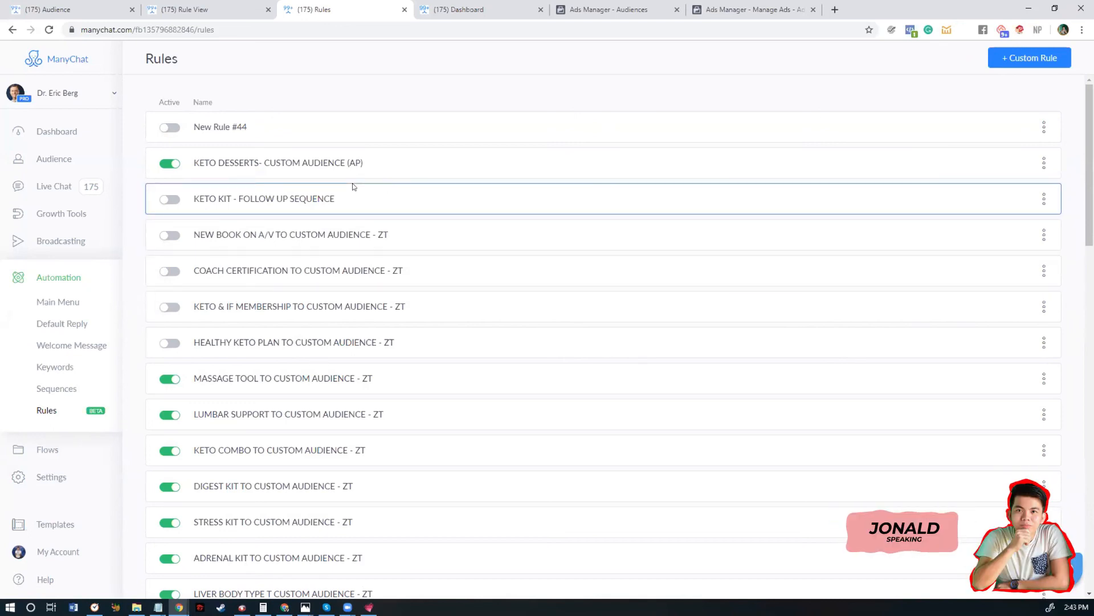
click(222, 116)
click(226, 59)
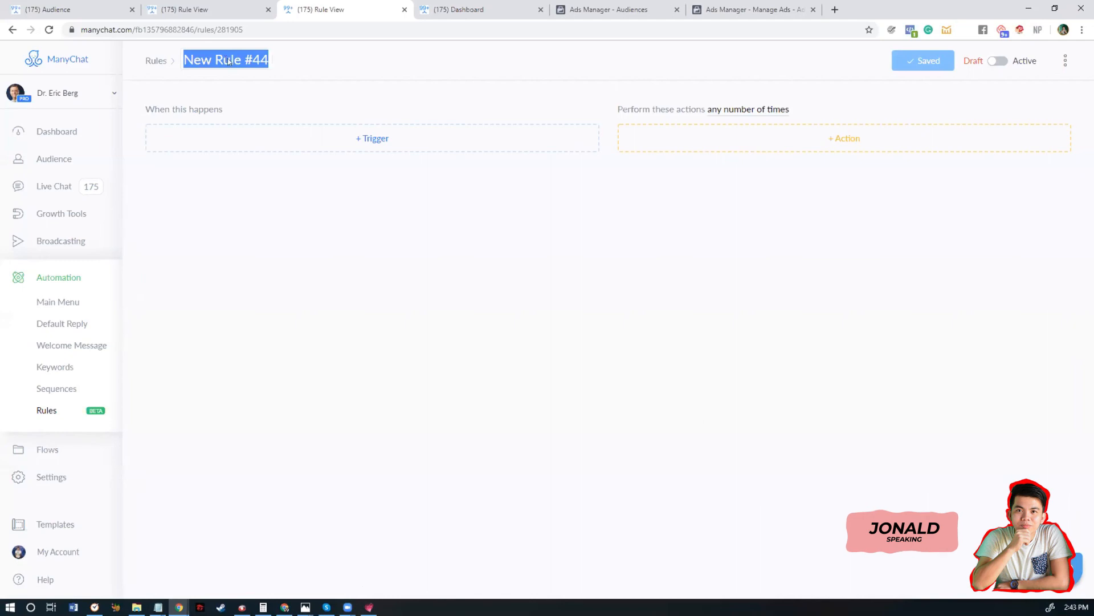
text(MC - KETOSIS MINI-COURSE)
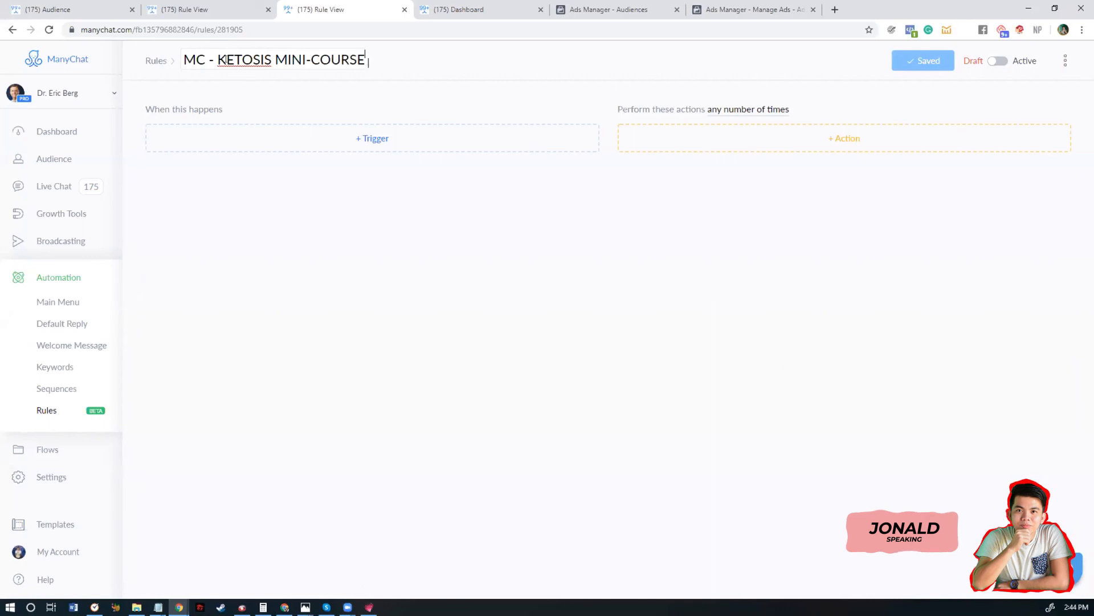
text( - CA)
click(825, 69)
- Add a Tag applied trigger to the rule using the KETOSIS MINI COURSE tag
click(382, 143)
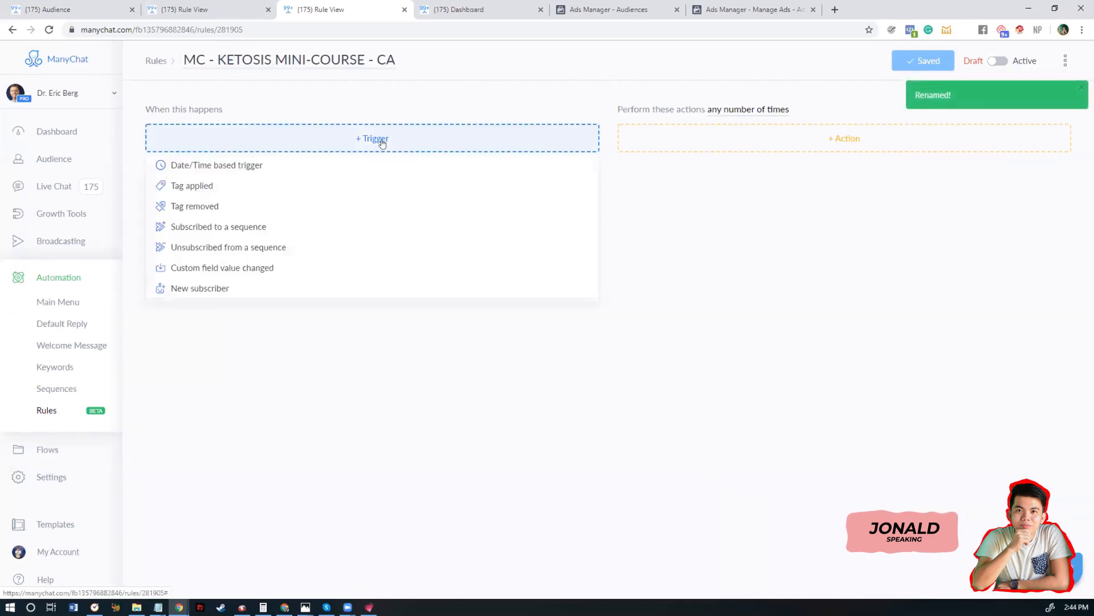
click(222, 182)
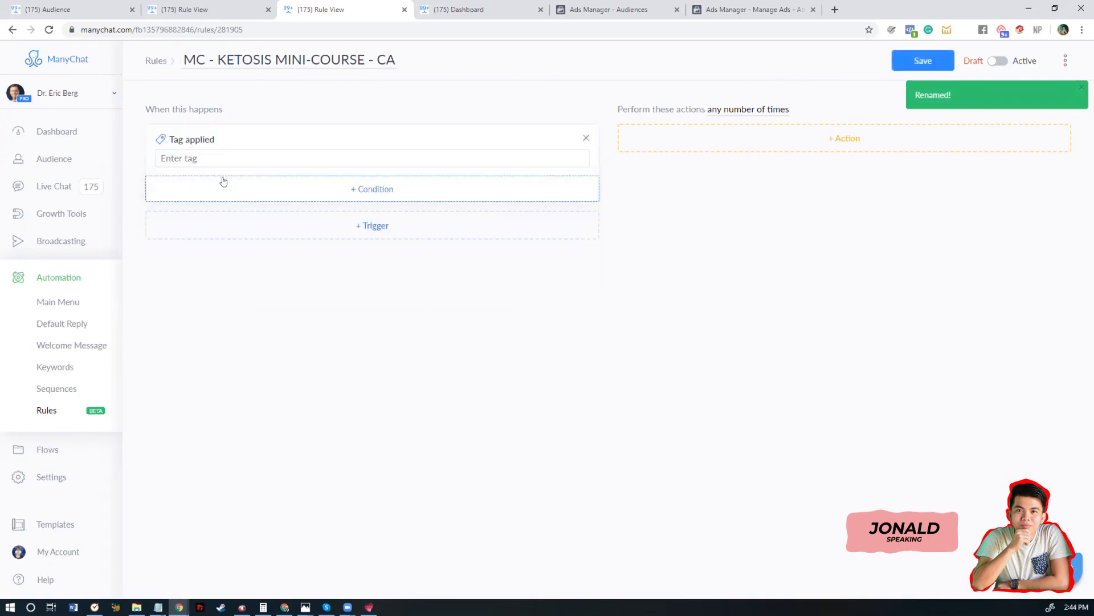
click(272, 159)
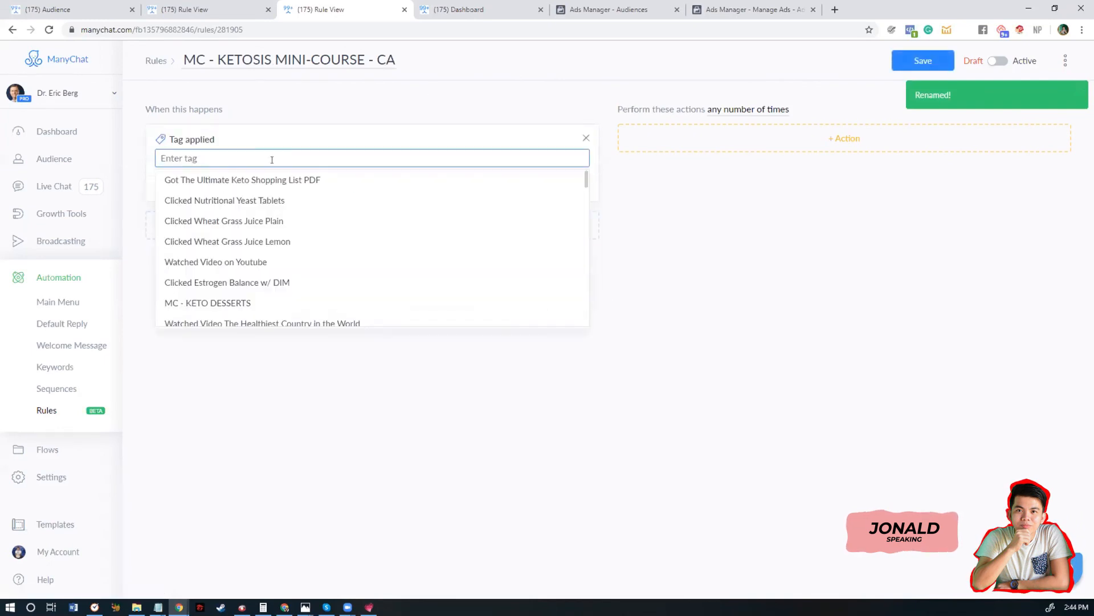
text(KETOS)
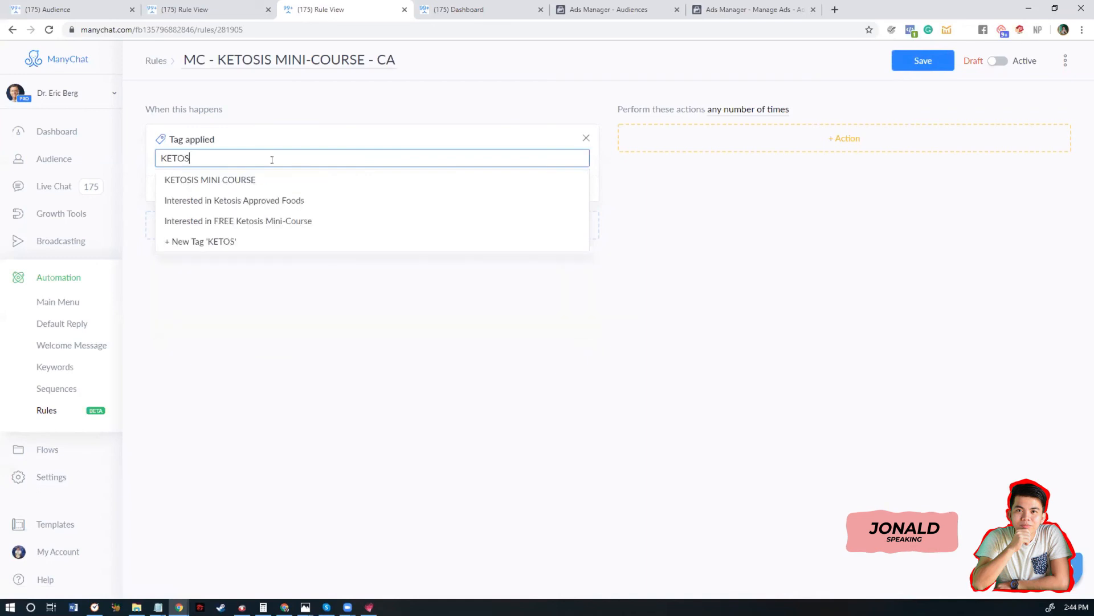
click(308, 179)
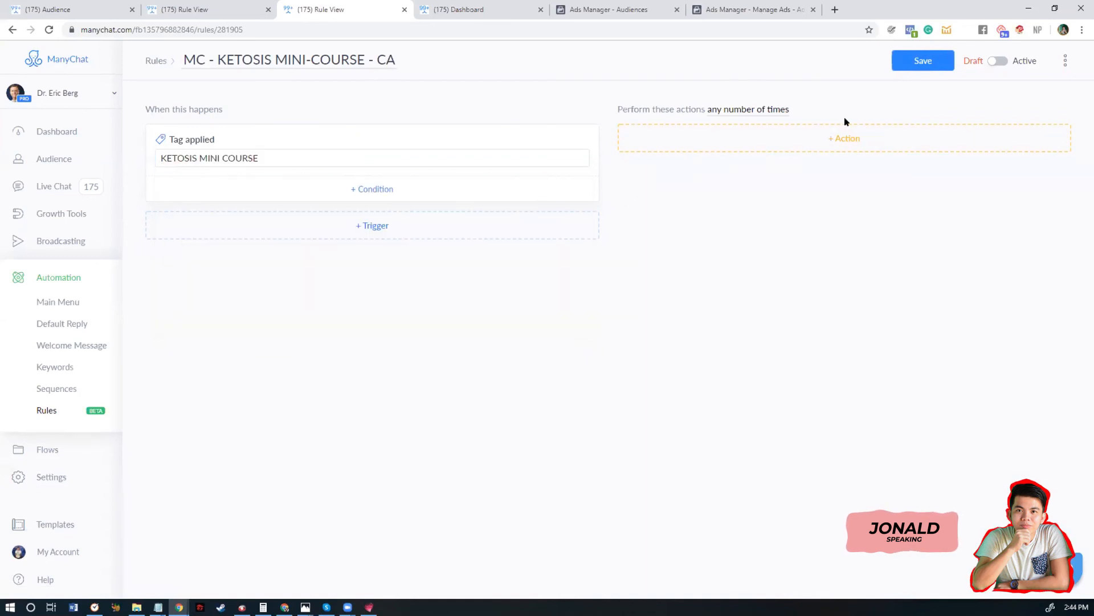
- Set the rule's actions to run once per user and add a Facebook Custom Audience action
click(763, 110)
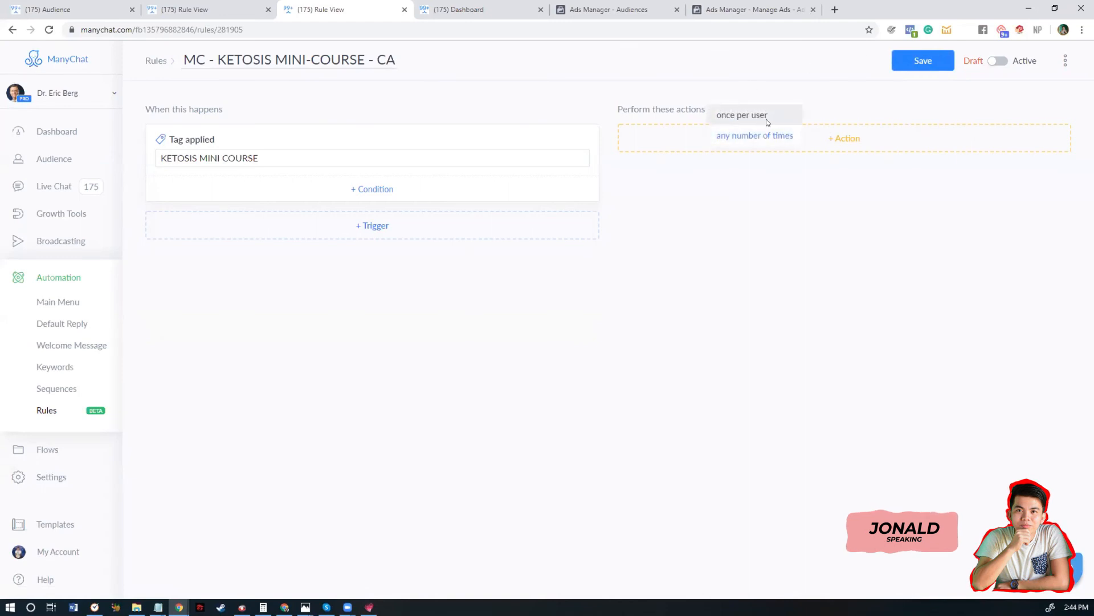
click(768, 120)
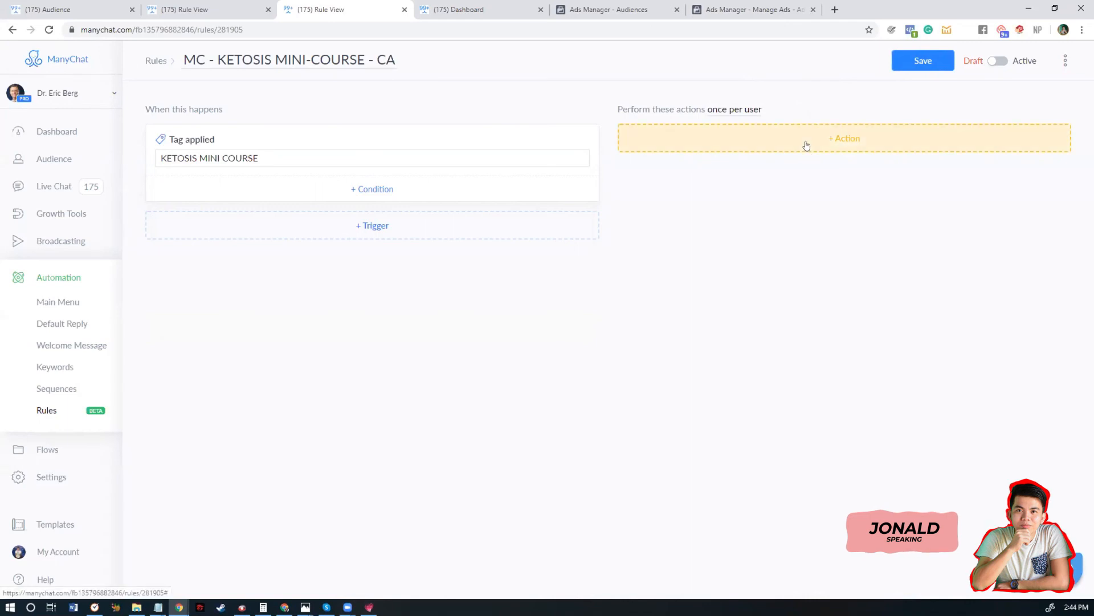
click(807, 146)
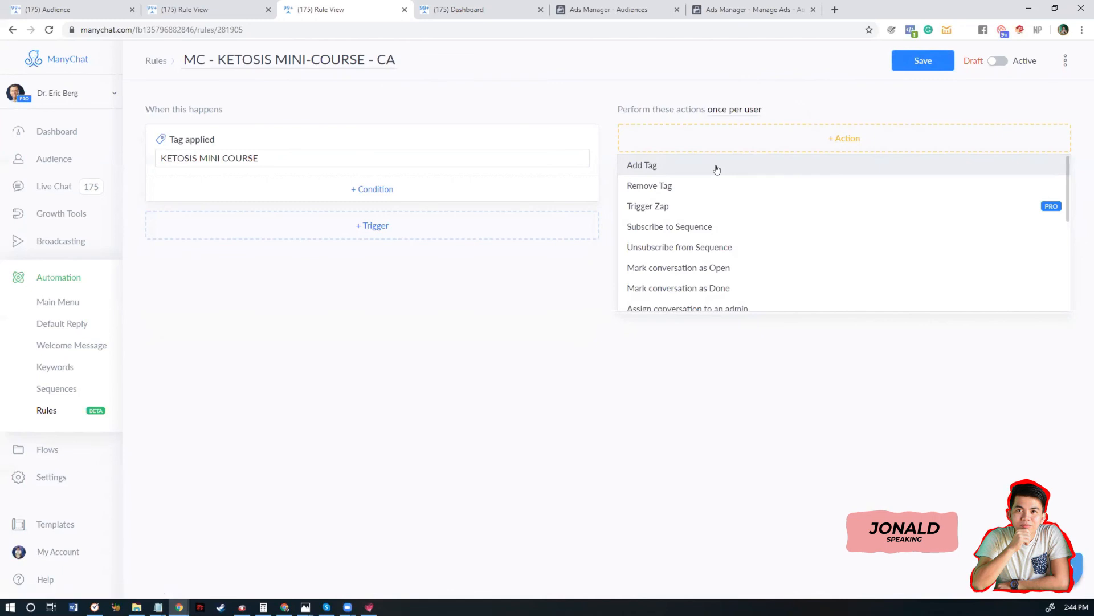
scroll(712, 177, down, 4)
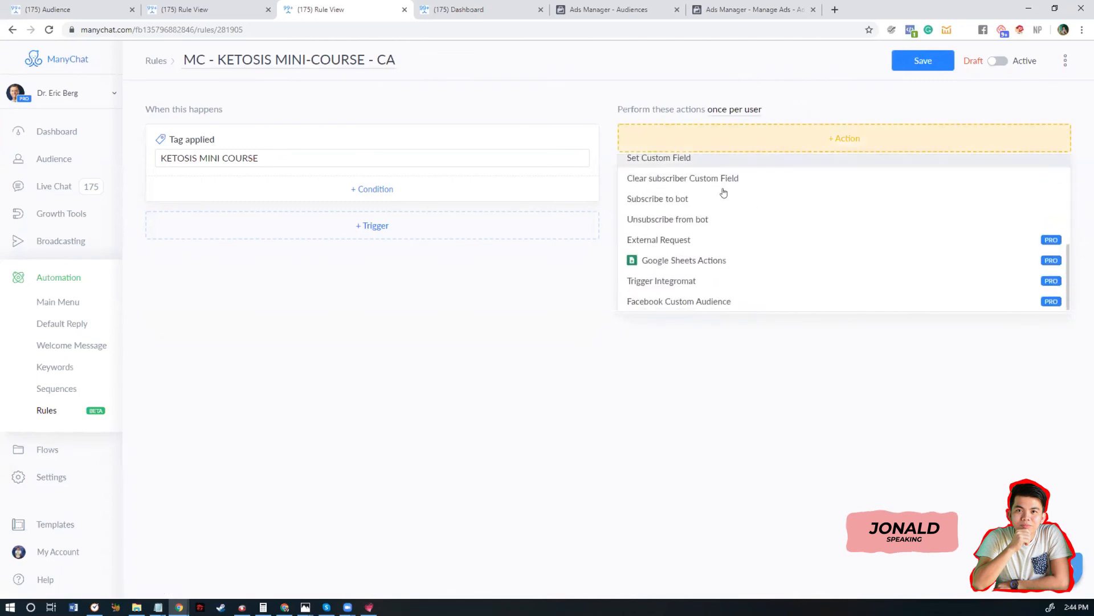
click(690, 302)
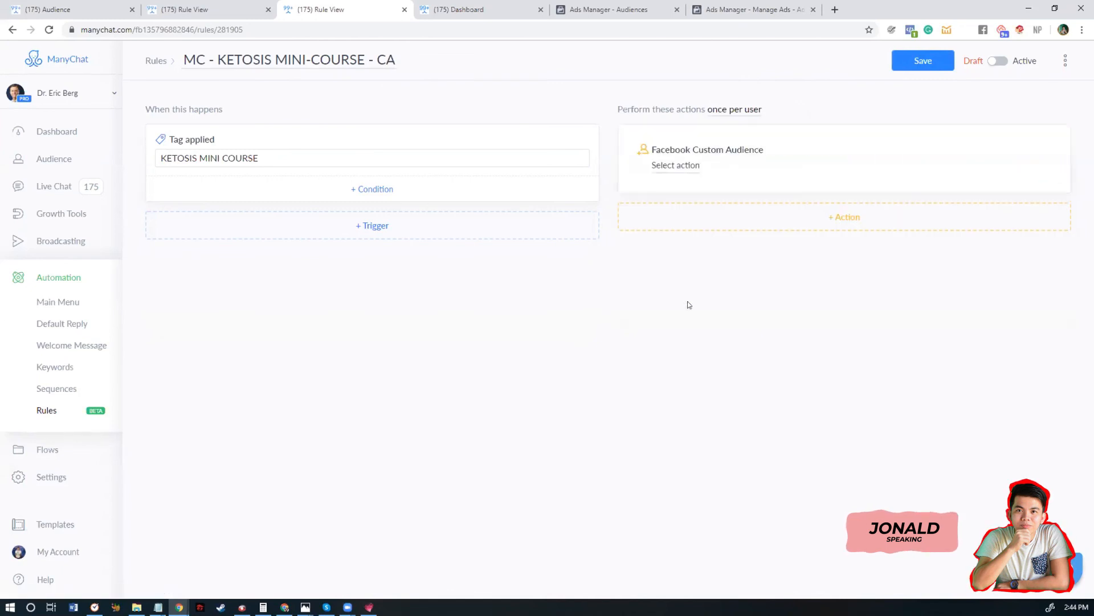
- Configure the action to add subscribers to the SAMPLE - MC - KETO MINI-COURSE CA audience in the DrBergWorkshop.com ad account
click(677, 167)
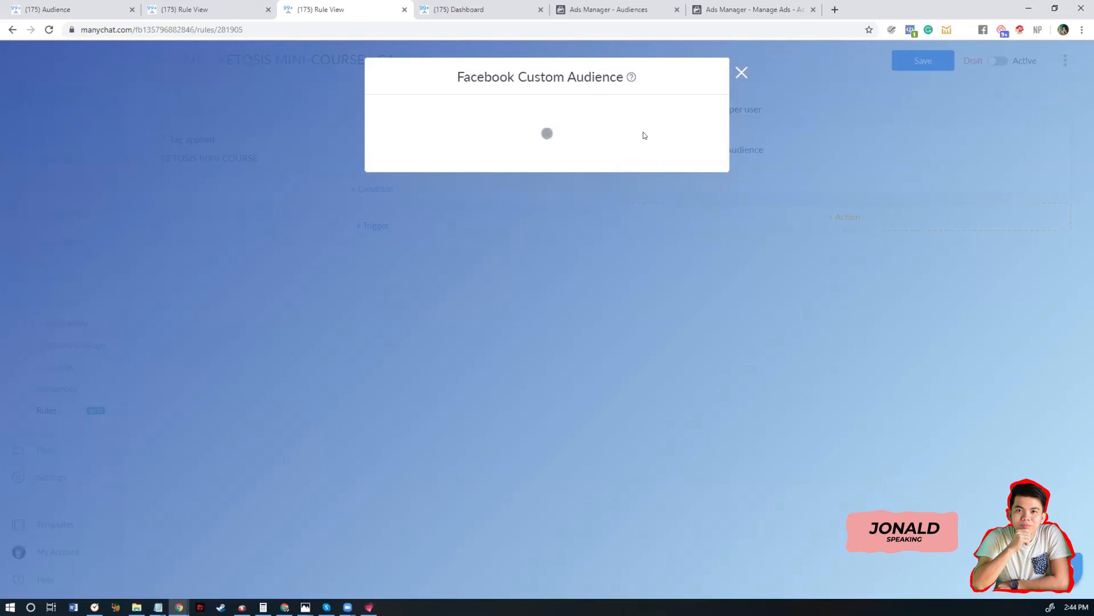
click(494, 223)
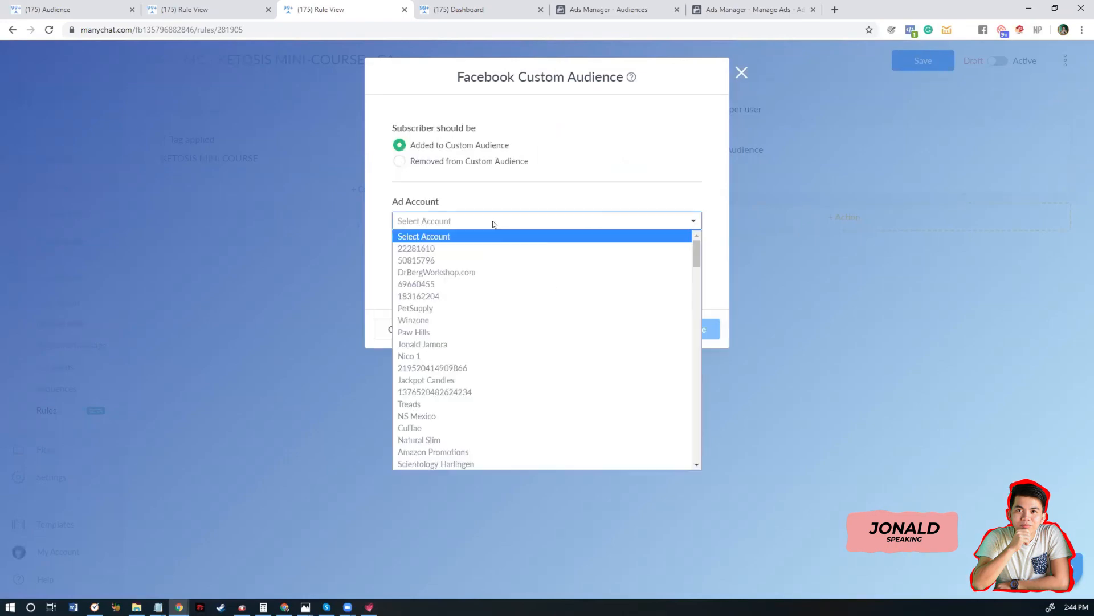
click(489, 271)
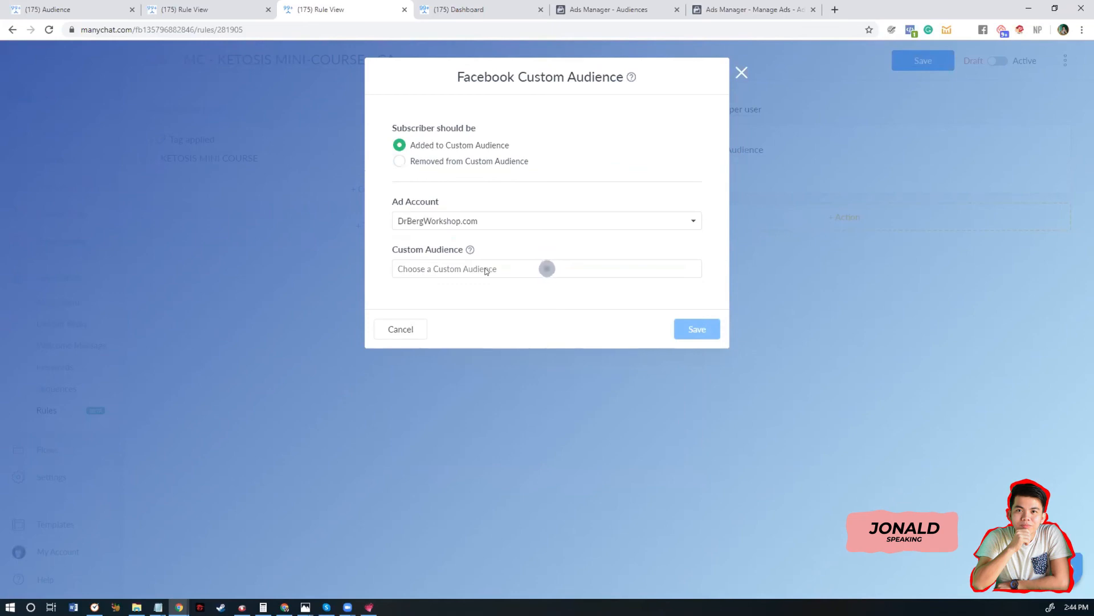
click(580, 274)
click(464, 297)
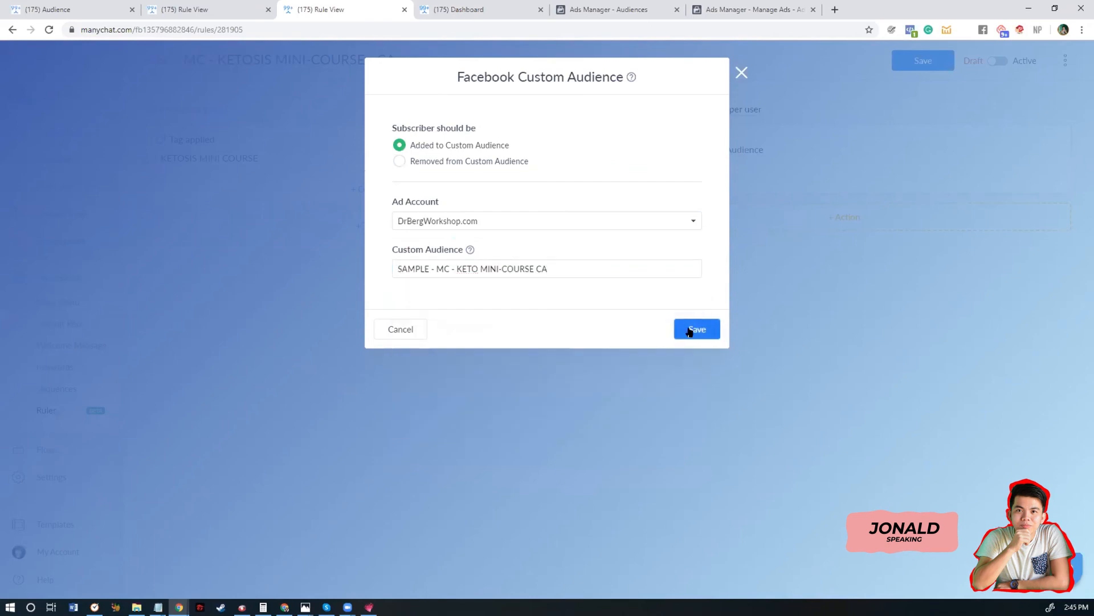
click(690, 332)
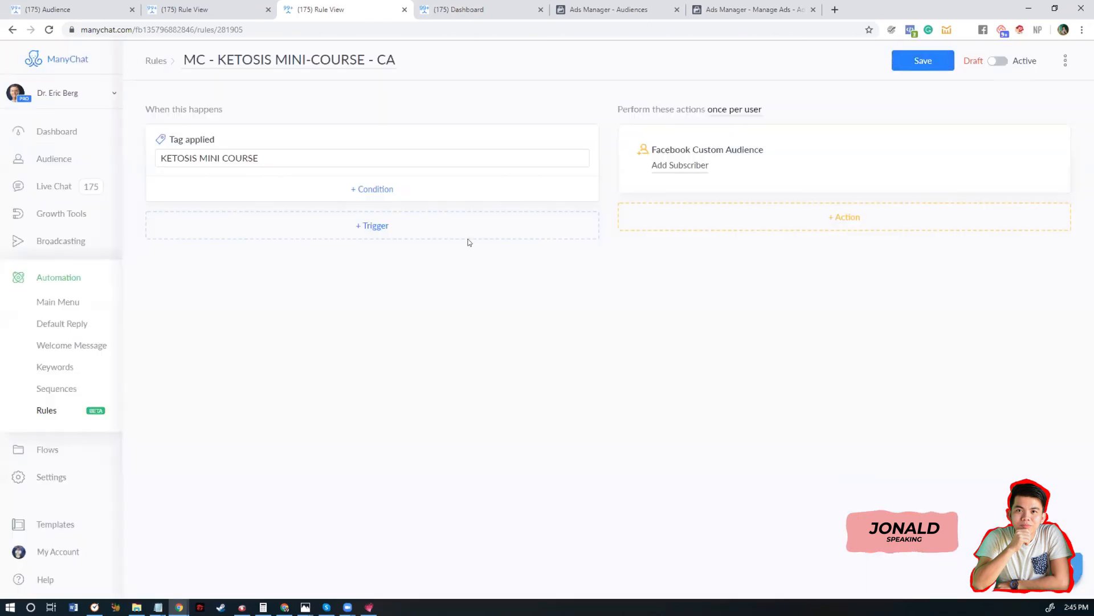
- Save the rule and switch to the Ads Manager audiences list
click(923, 60)
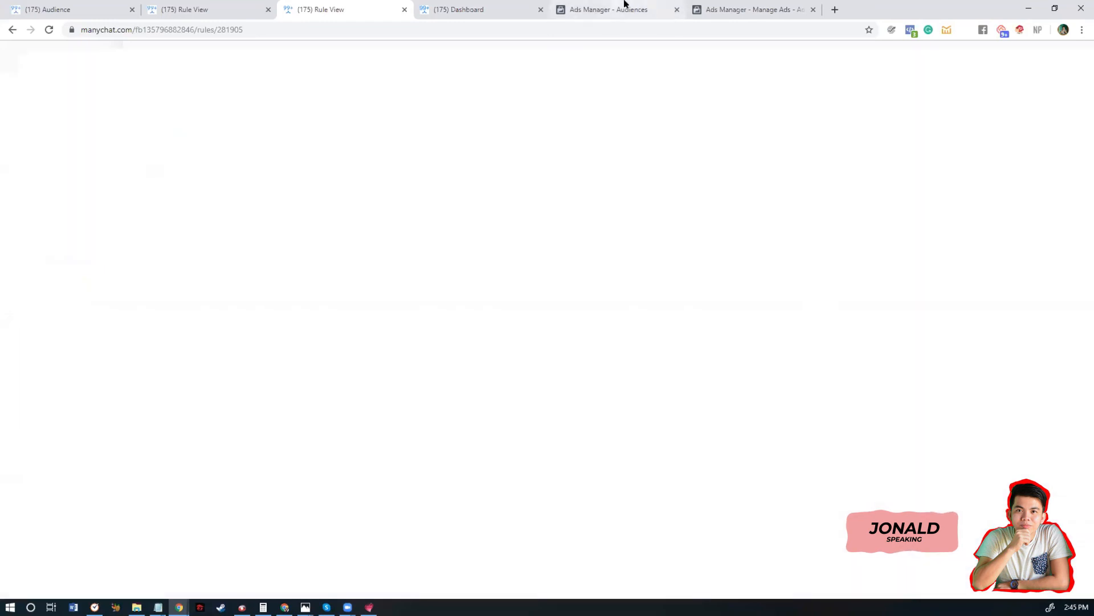
click(624, 6)
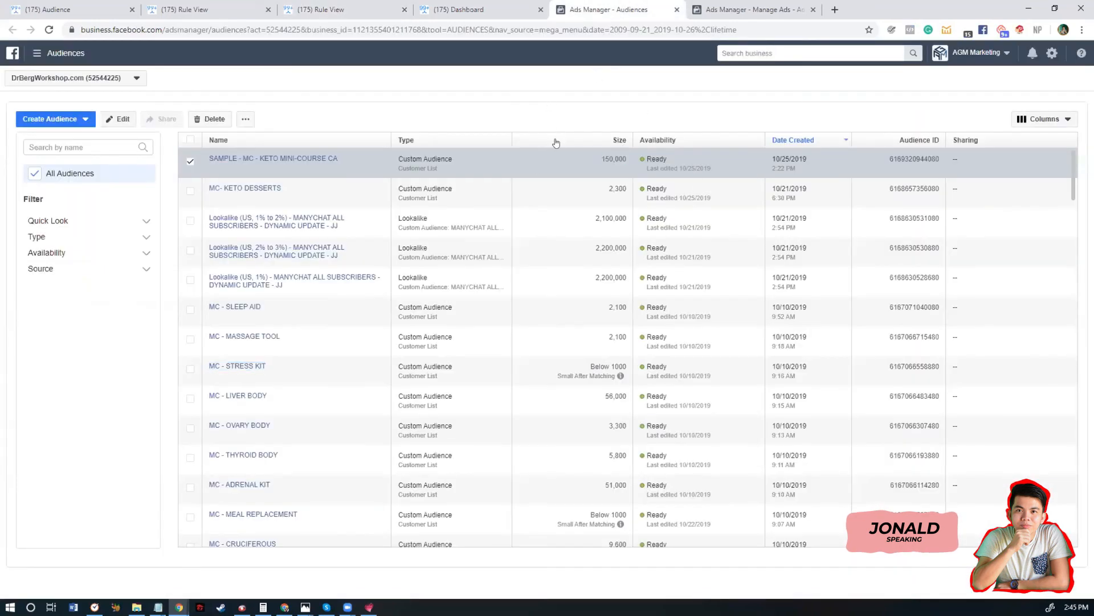